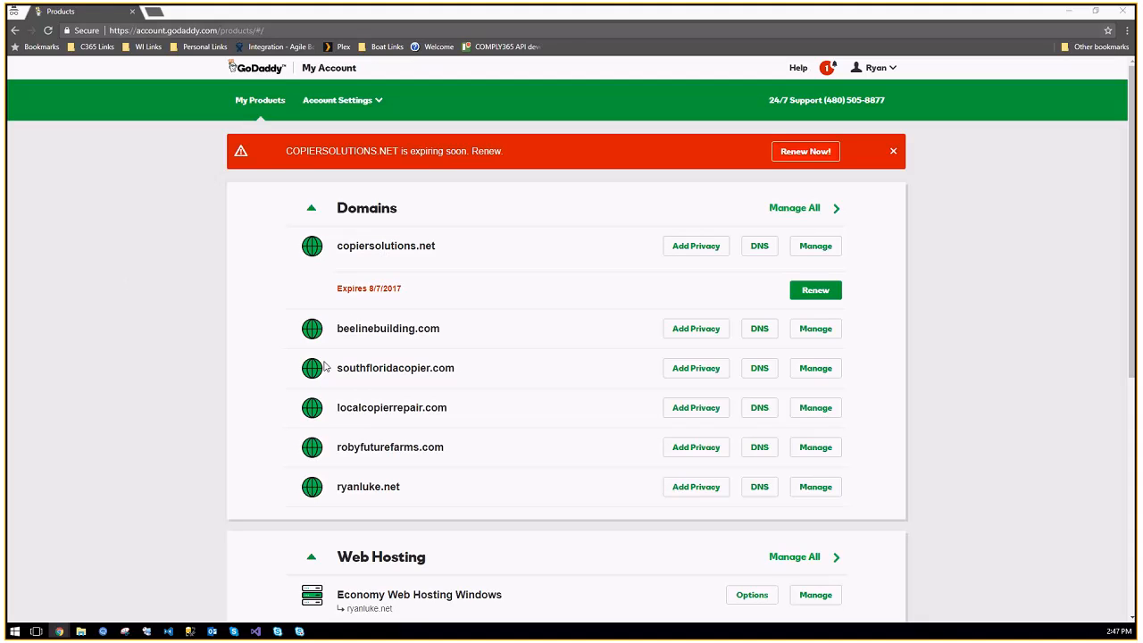
Step: Open GoDaddy's DNS Management page for robyfuturefarms.com from My Products
click(767, 455)
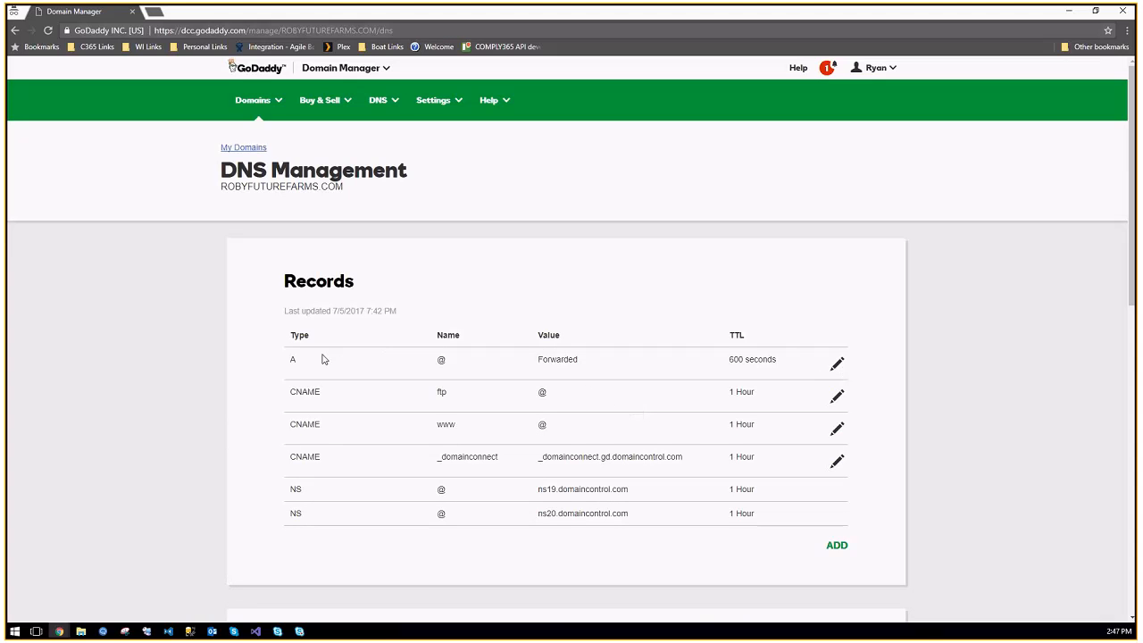
Step: Point the @ A record to 108.160.149.233 with a 1/2 Hour TTL and save it
drag(427, 359, 375, 373)
click(836, 364)
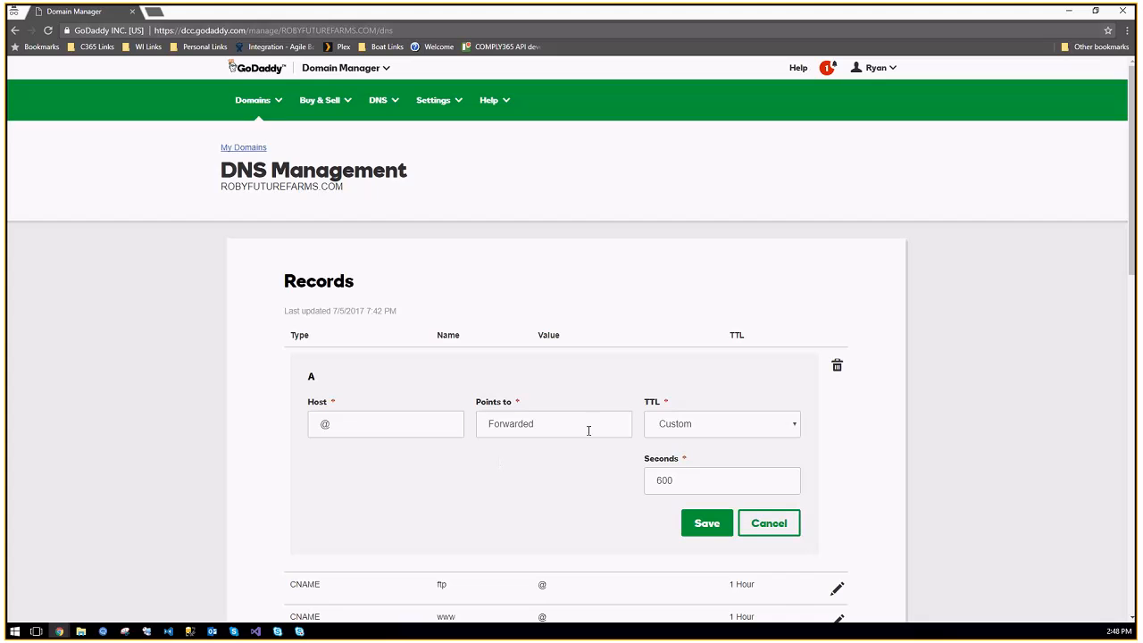
drag(589, 431, 401, 420)
text(108.160.149.233)
text(v)
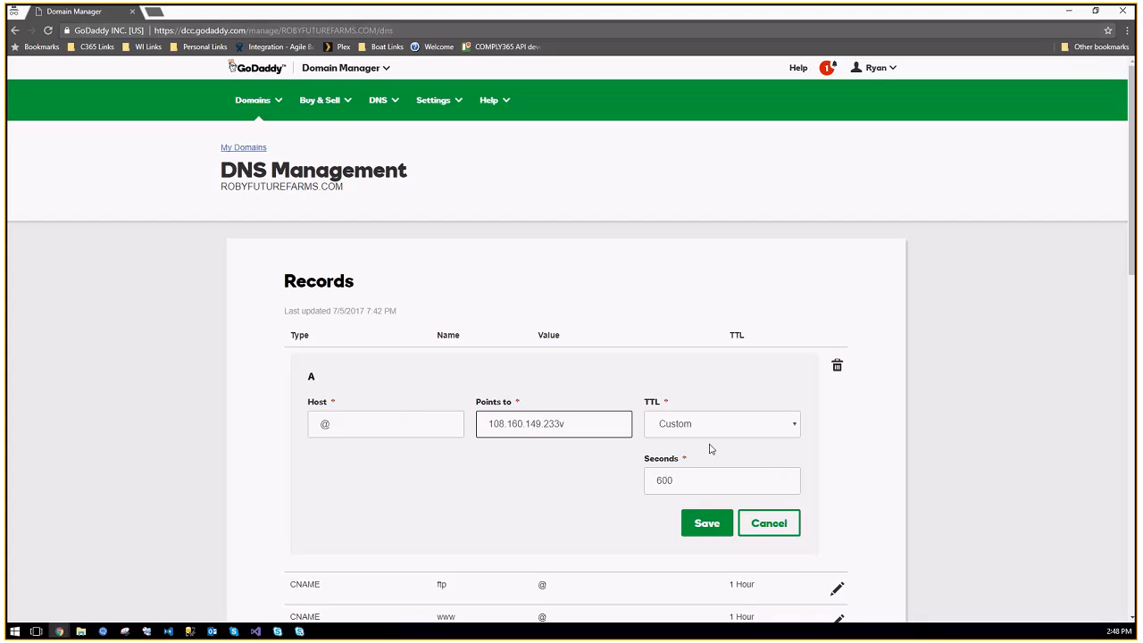
click(714, 432)
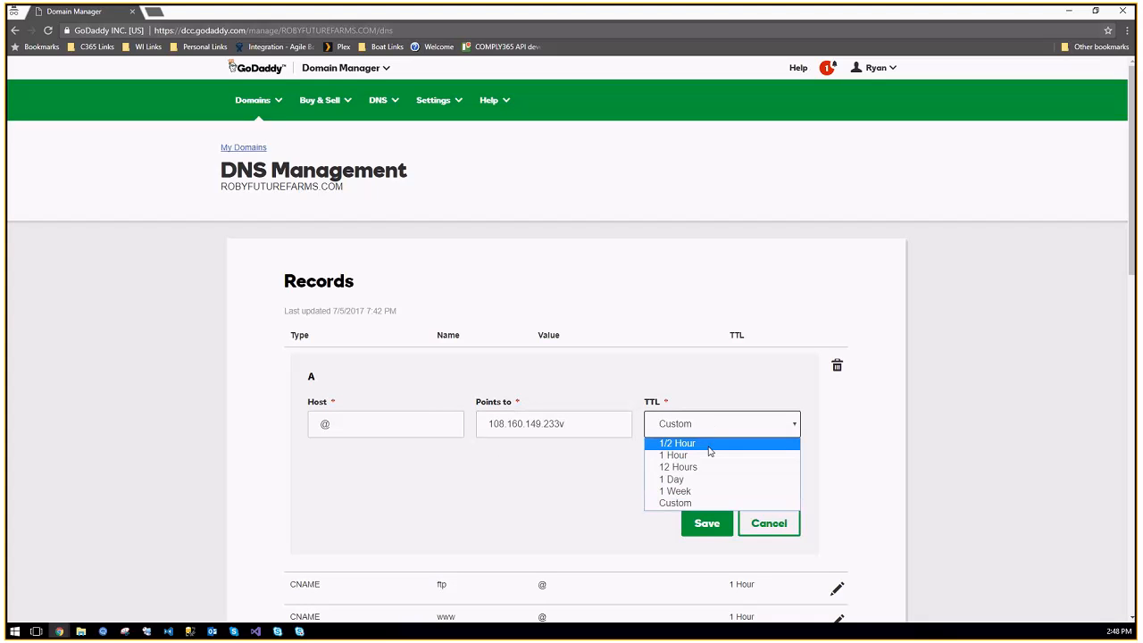
click(710, 444)
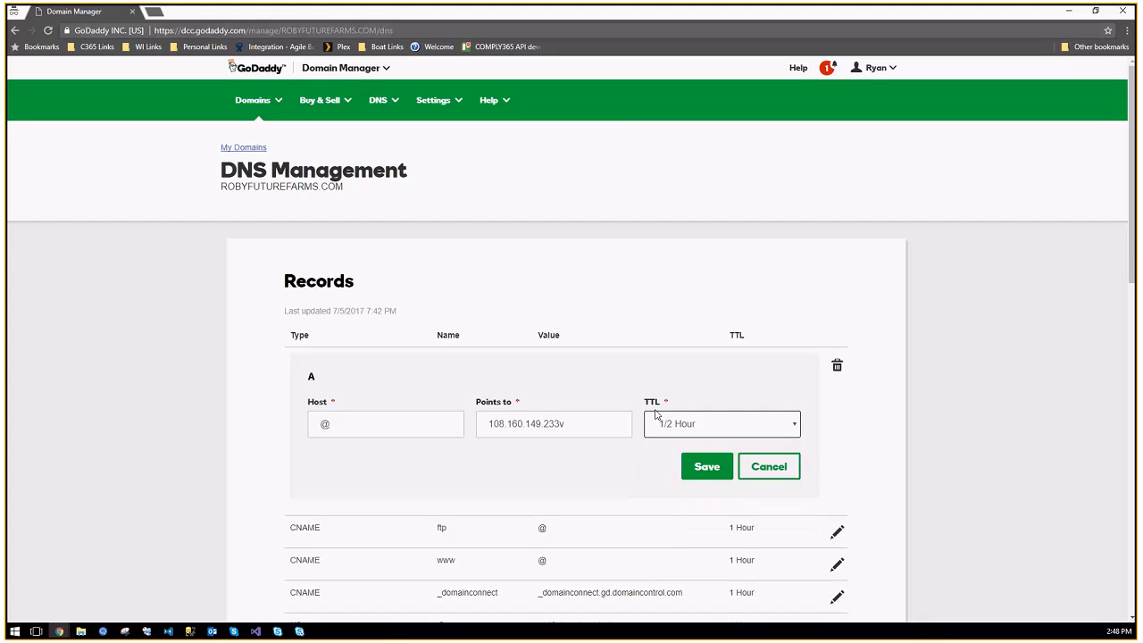
click(594, 434)
key(BackSpace)
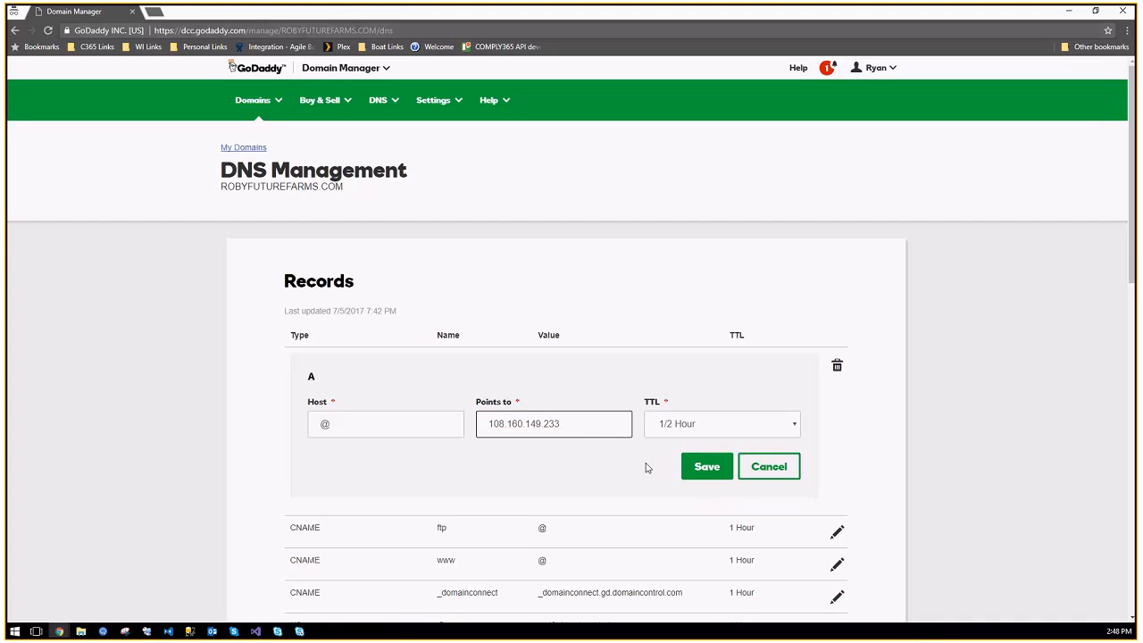
click(710, 469)
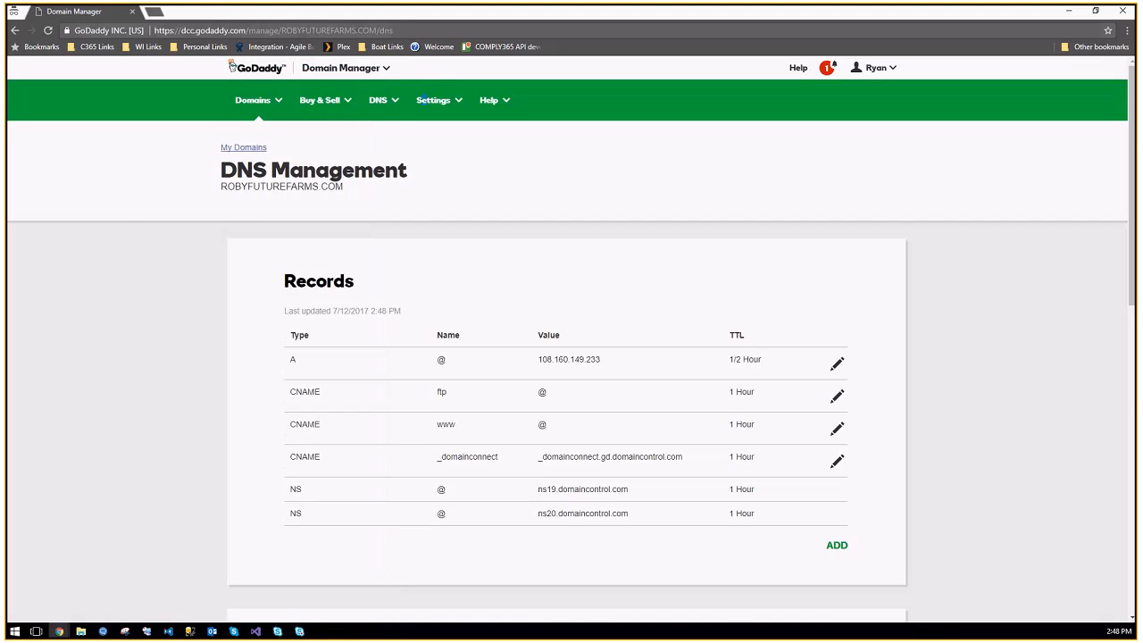
drag(424, 100, 978, 65)
Step: Upload wordpress-4.8.zip from Downloads into the public_html folder
double_click(977, 64)
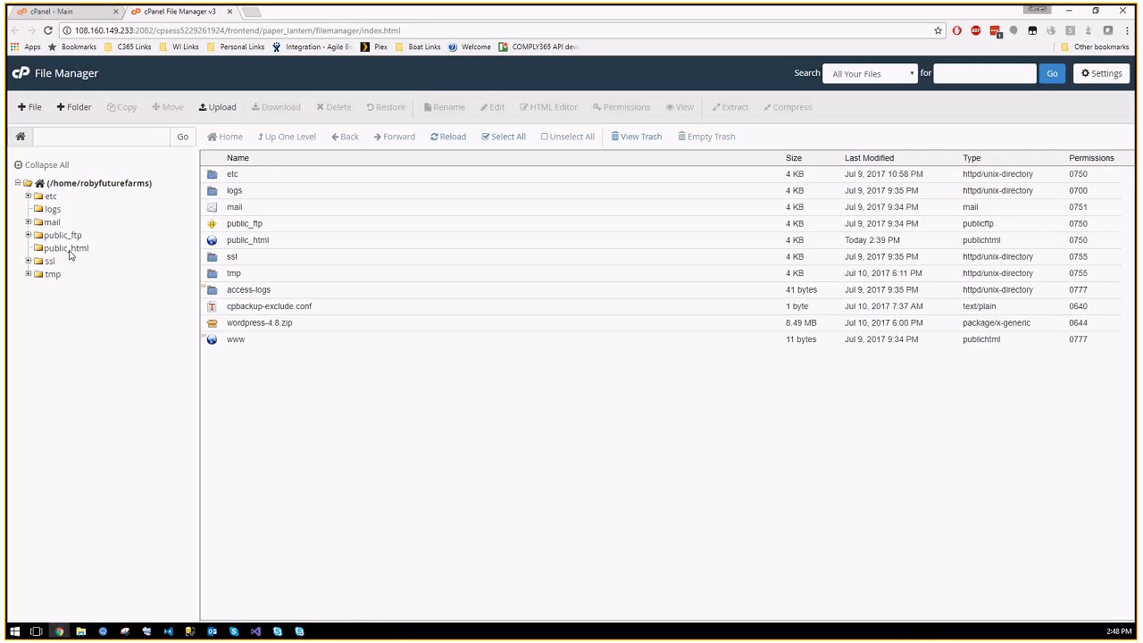
click(69, 251)
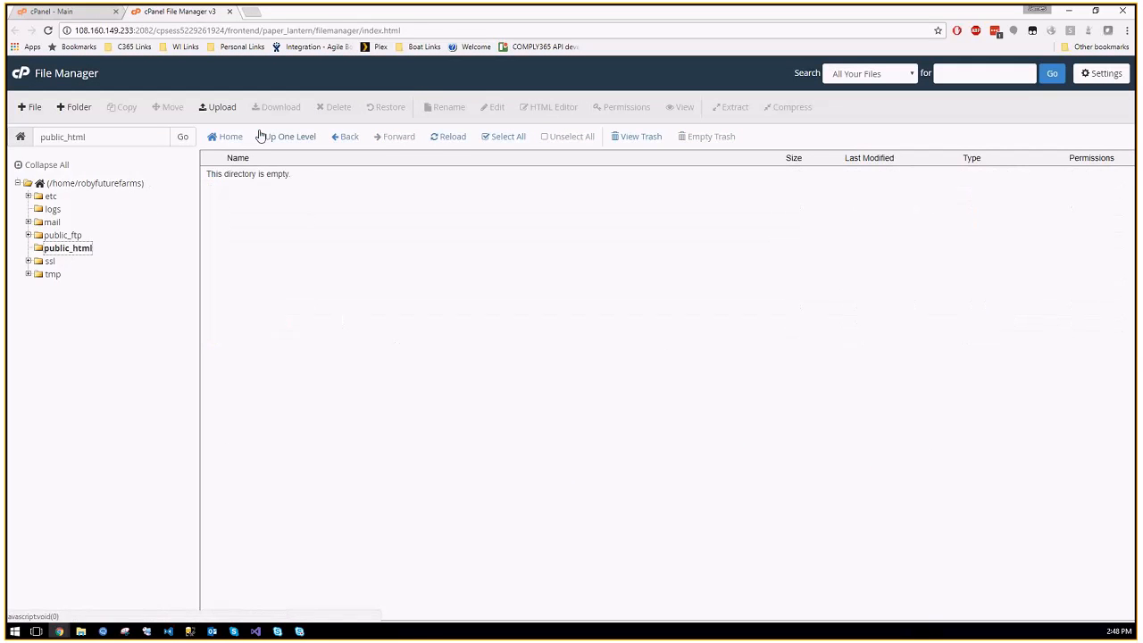
click(219, 109)
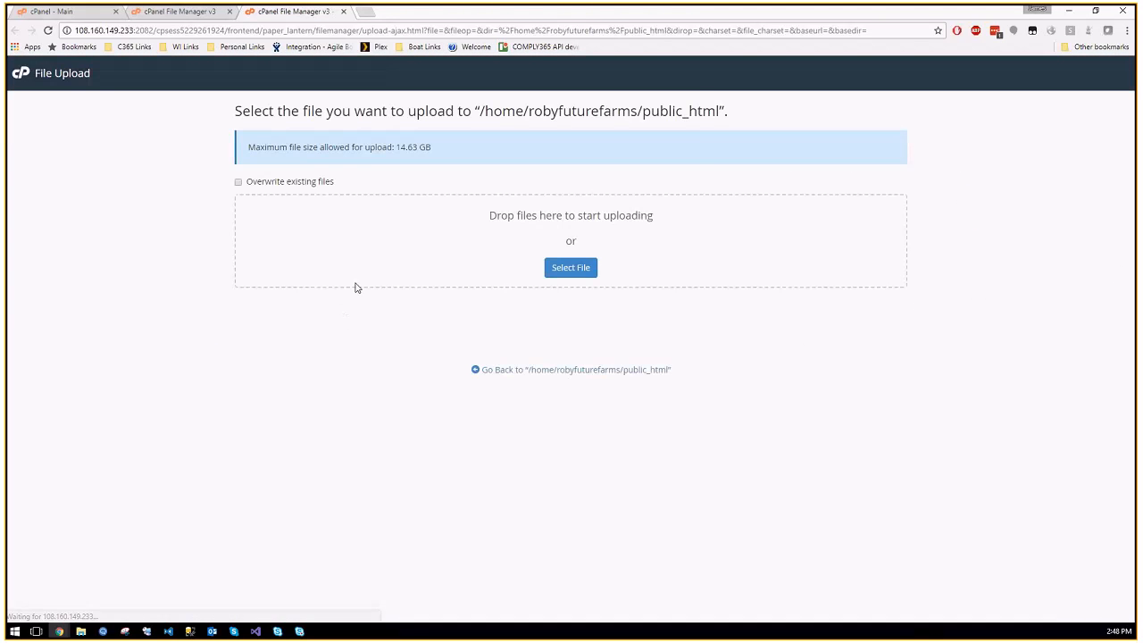
click(593, 272)
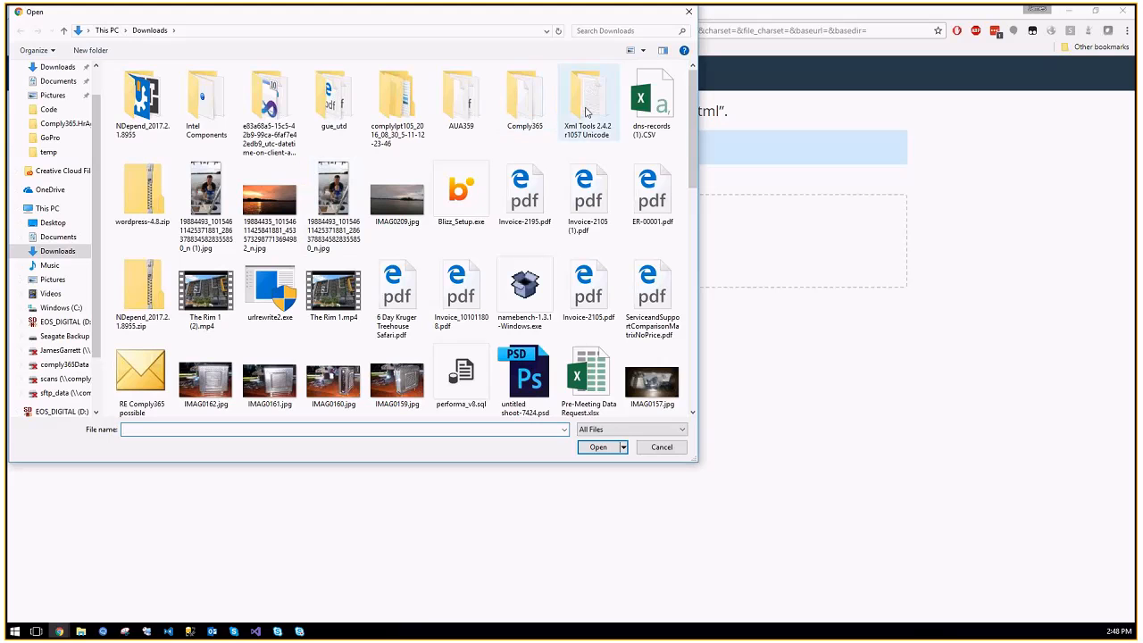
click(141, 191)
double_click(141, 192)
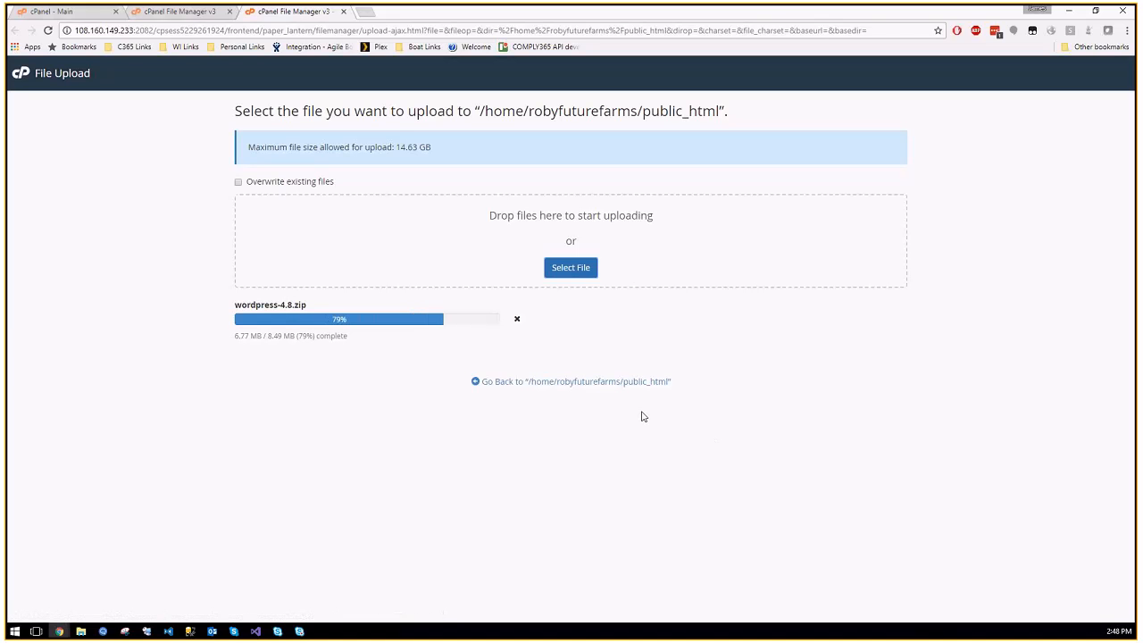
Step: Back in public_html, select wordpress-4.8.zip and bring up its Extract dialog
click(595, 384)
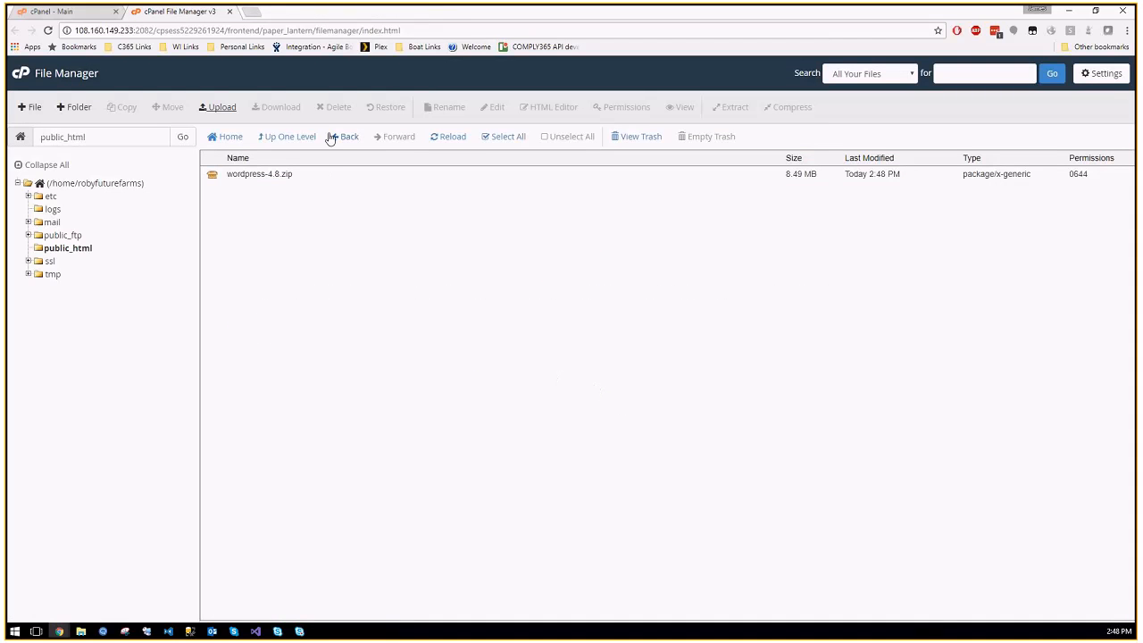
click(273, 173)
click(732, 108)
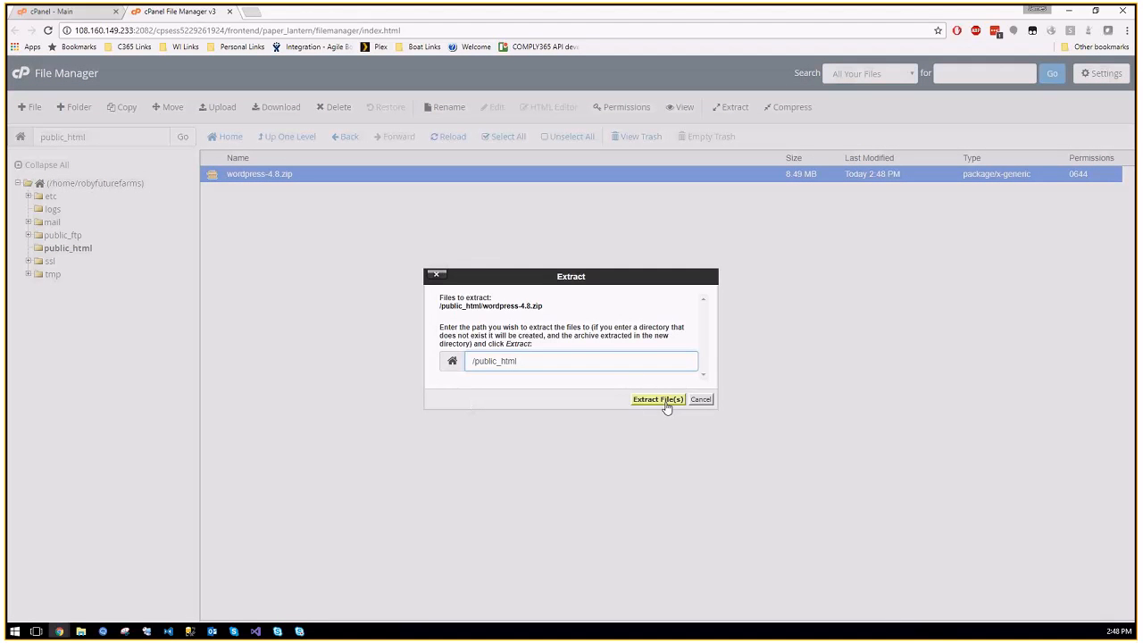
Step: Extract the archive into public_html, then permanently delete wordpress-4.8.zip
click(659, 399)
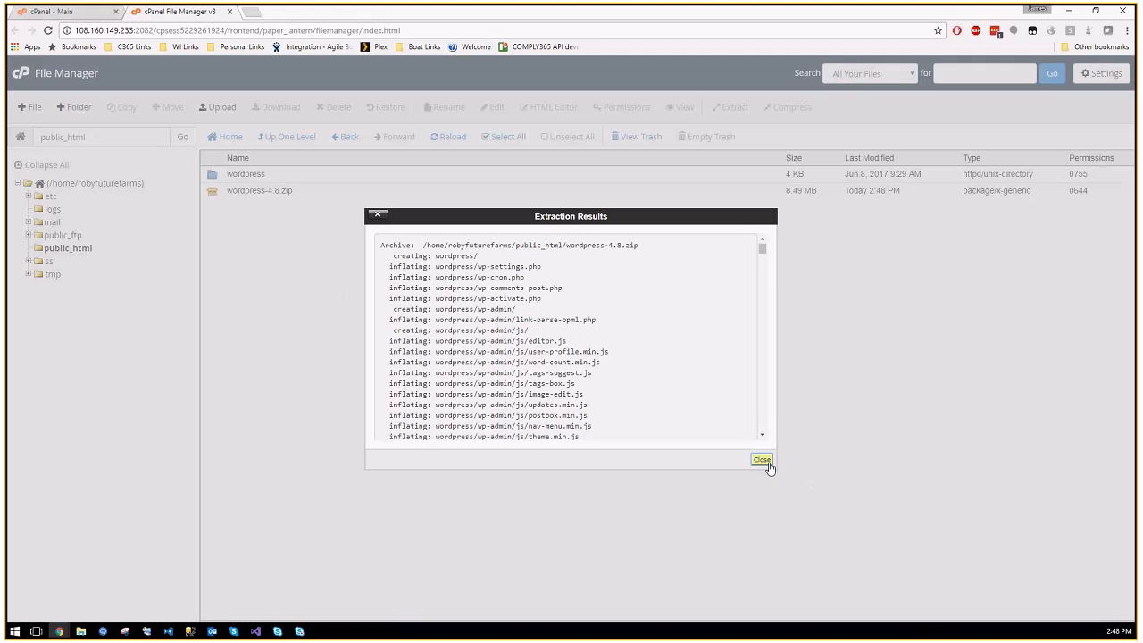
click(762, 460)
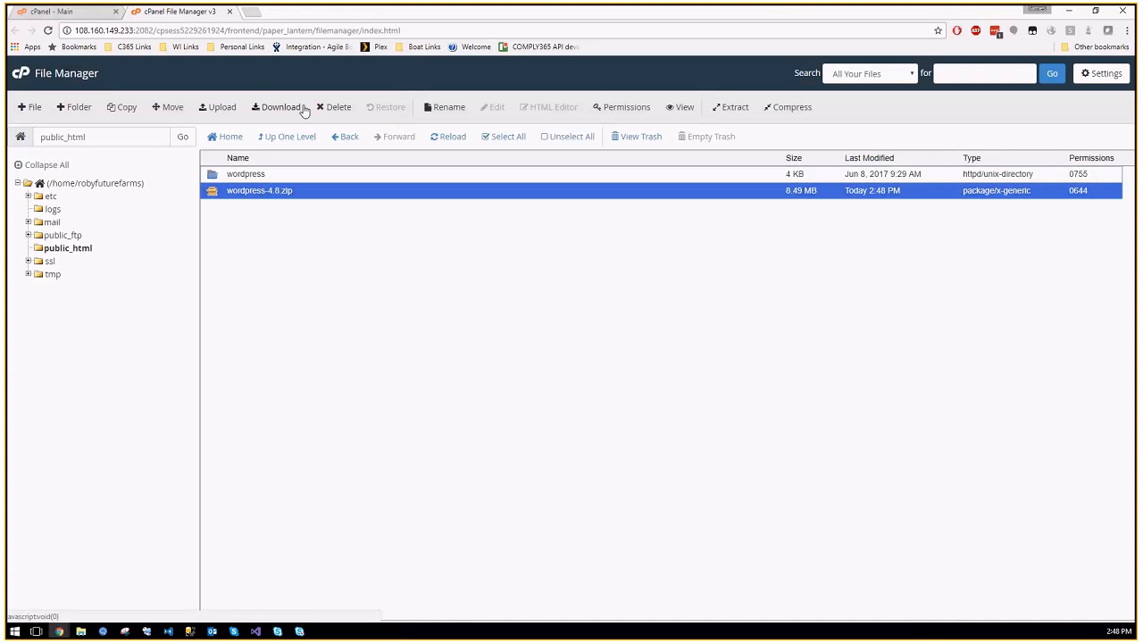
click(333, 107)
click(550, 346)
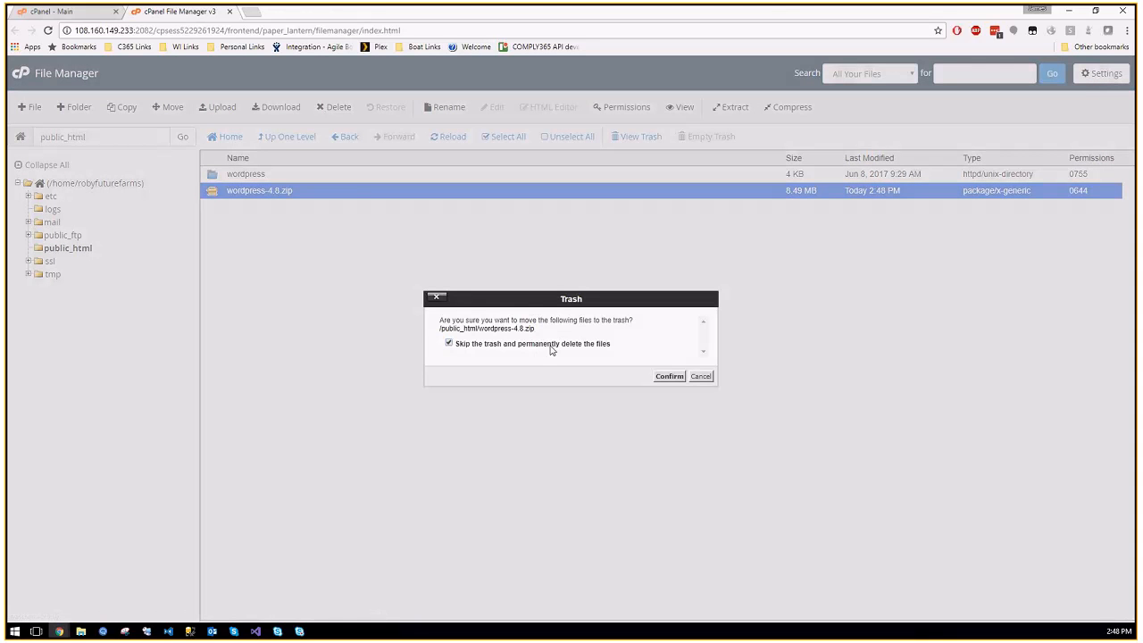
click(668, 376)
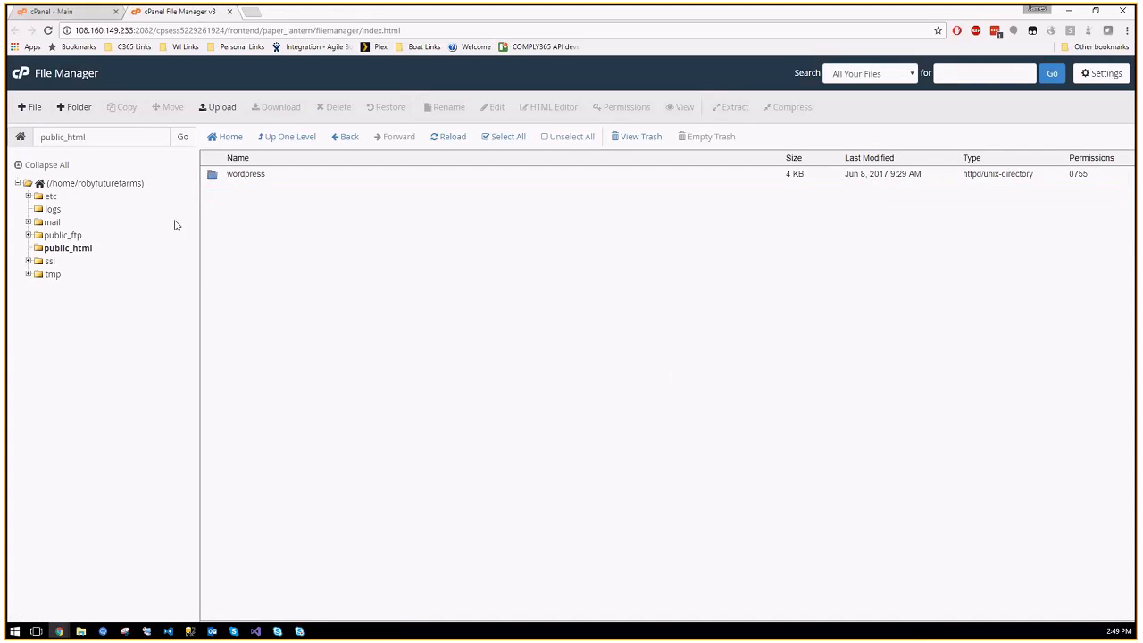
Step: Copy index.php from the wordpress folder up into /public_html and check it there
double_click(215, 175)
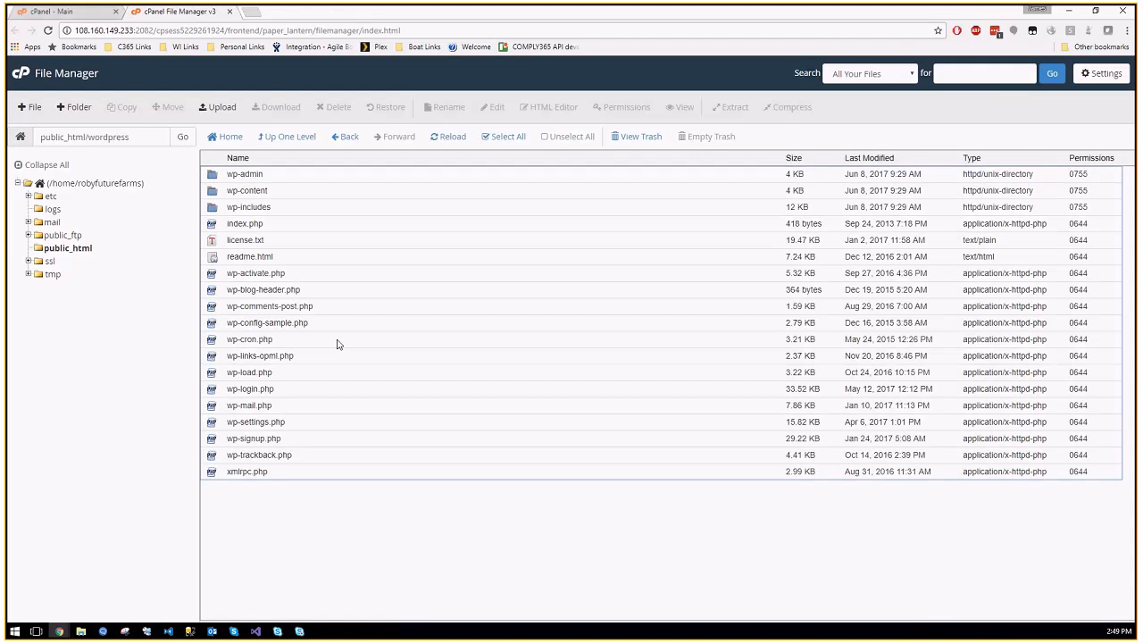
click(217, 226)
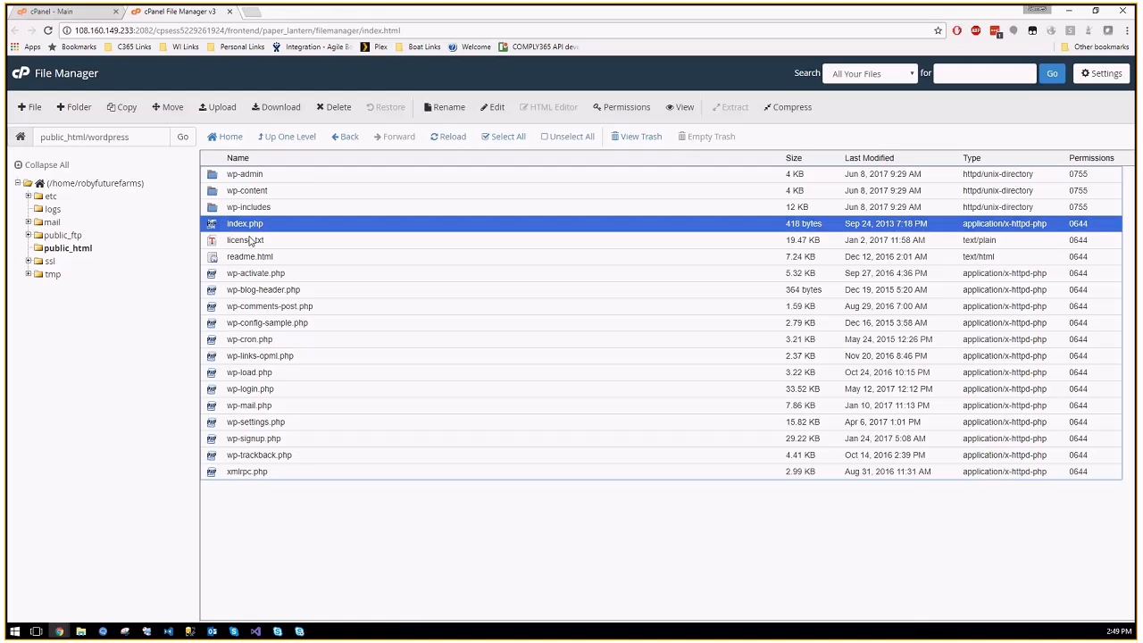
click(126, 109)
drag(517, 353, 558, 353)
key(BackSpace)
click(661, 391)
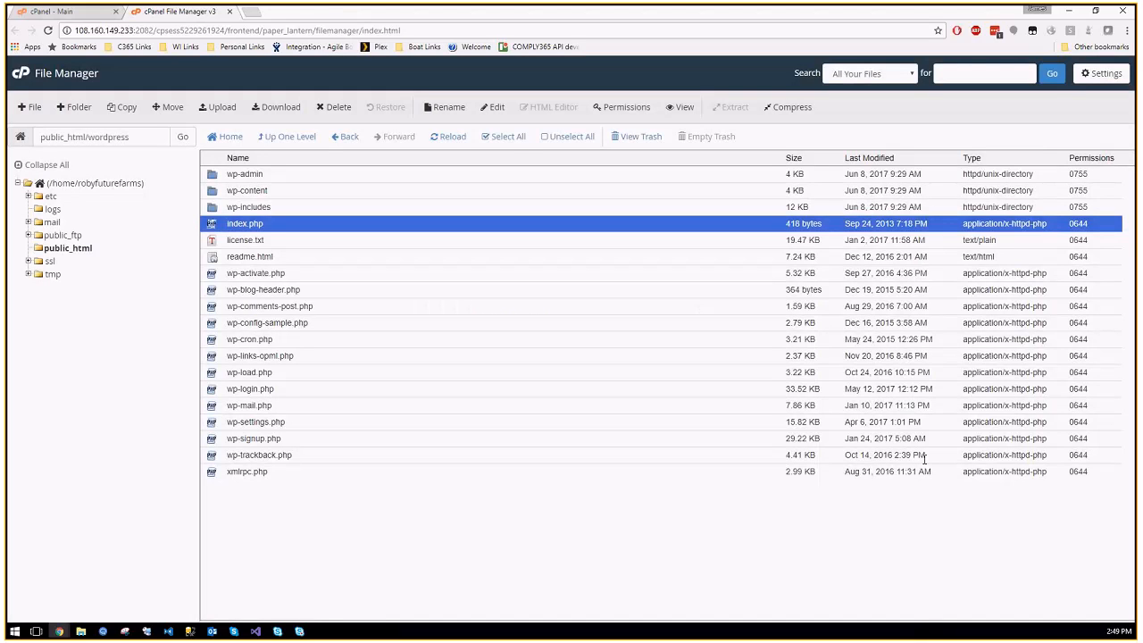
click(79, 250)
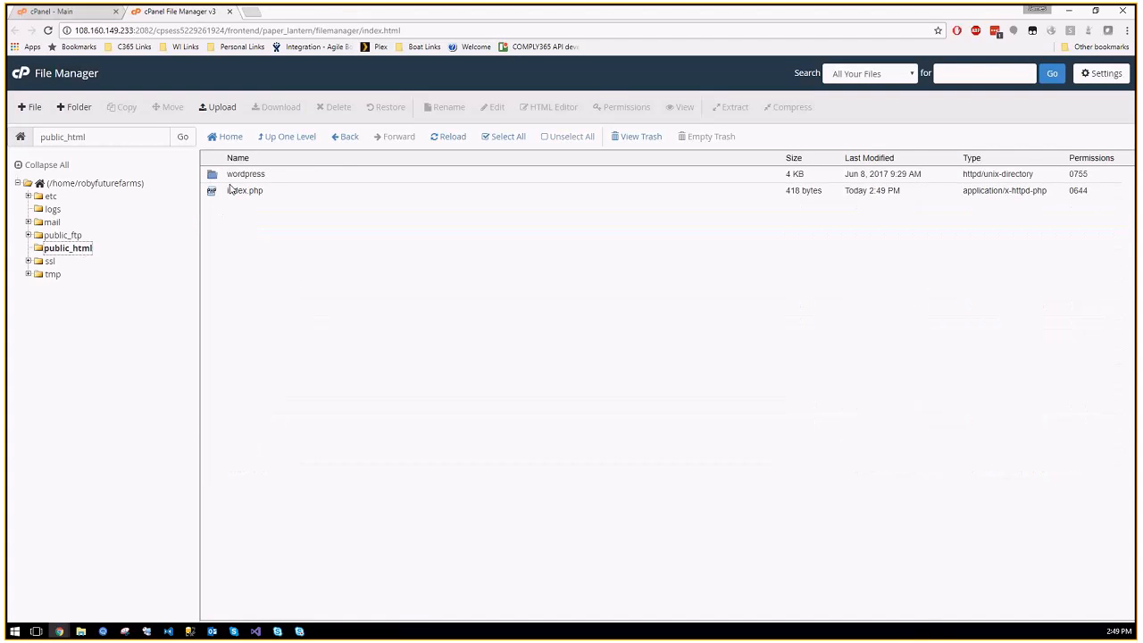
click(217, 194)
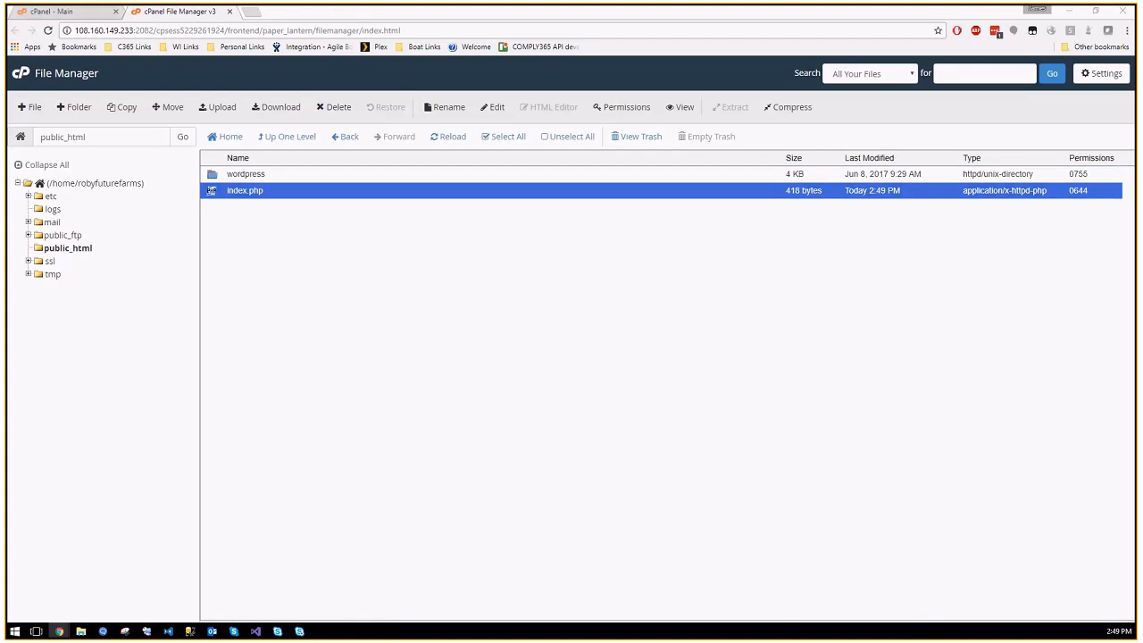
click(255, 13)
text(robyfuturefarms.com)
key(Return)
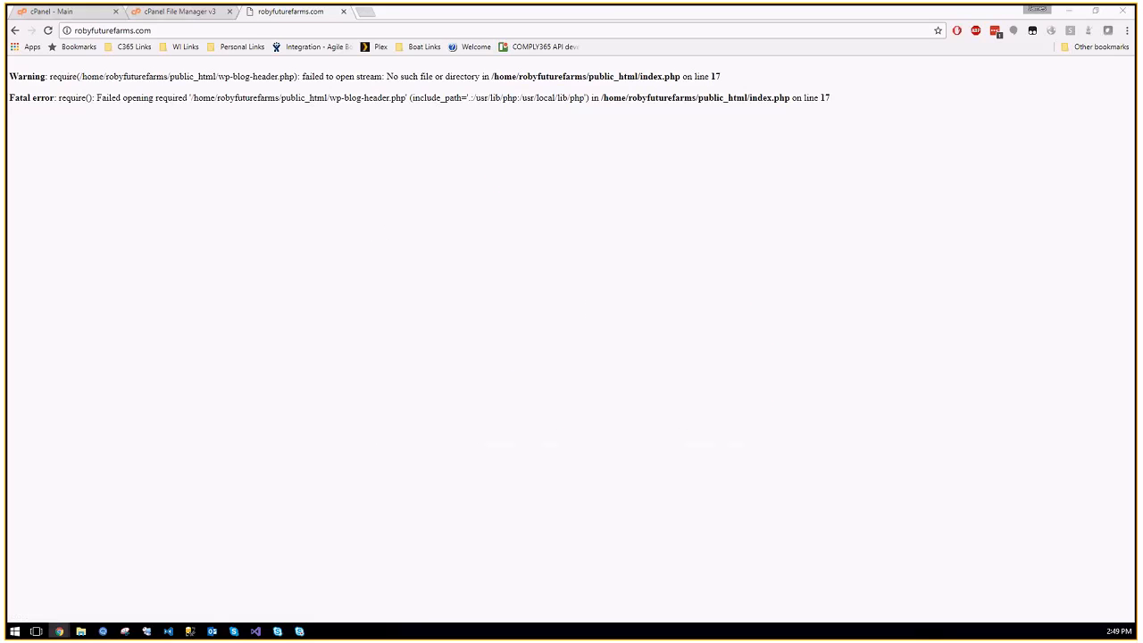
click(193, 32)
click(68, 30)
click(75, 31)
text(https)
text(://ww)
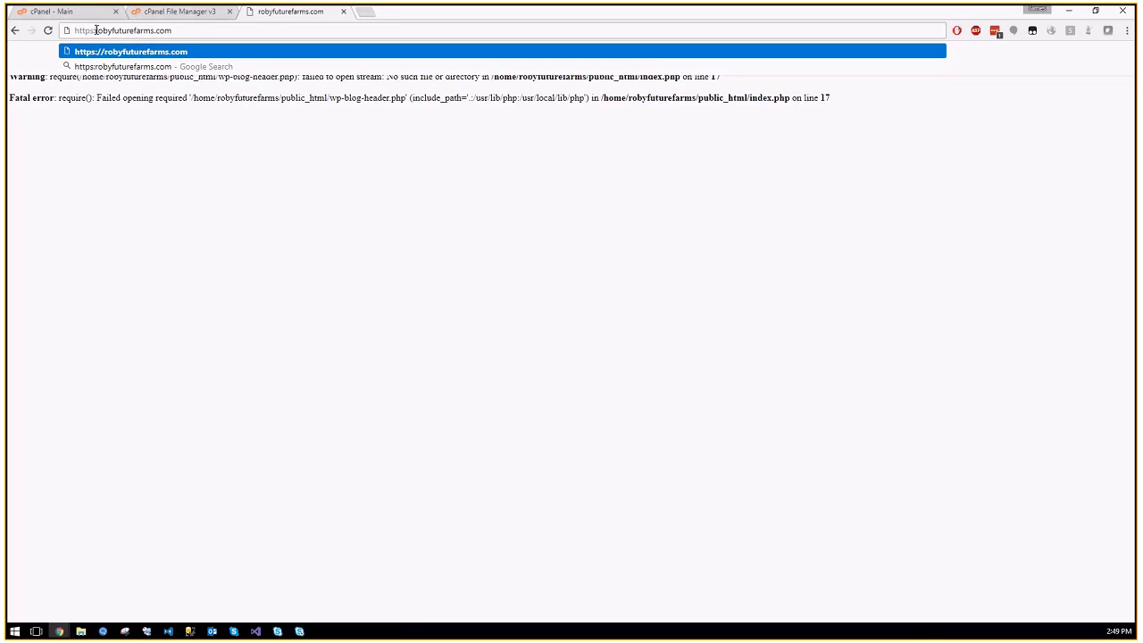
text(w.)
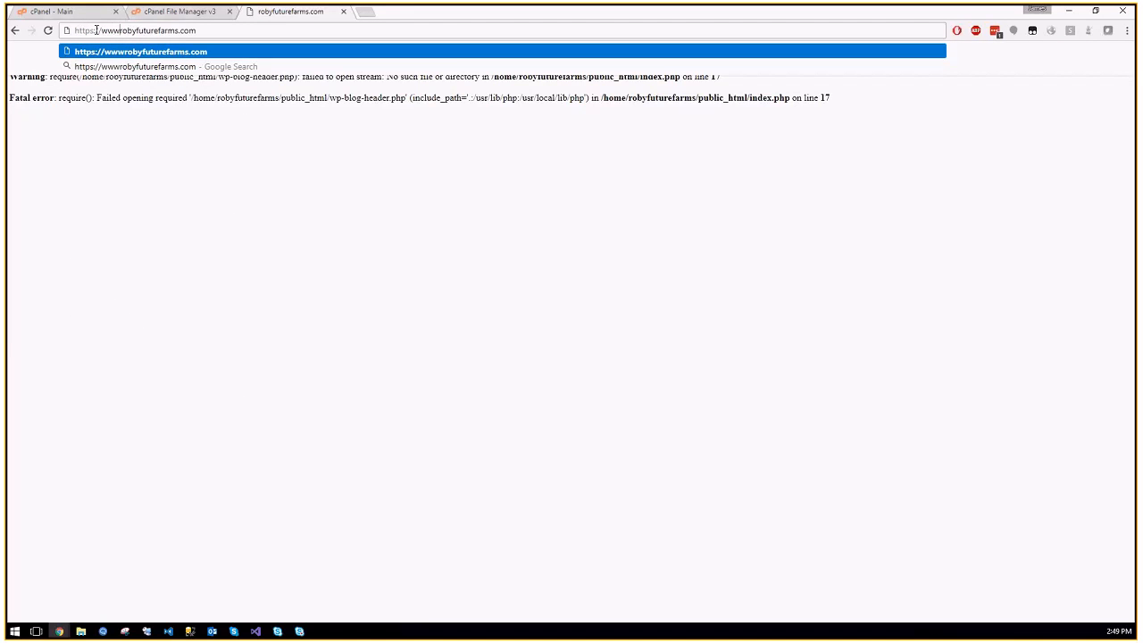
key(Return)
click(339, 31)
click(339, 31)
text(/wordpress)
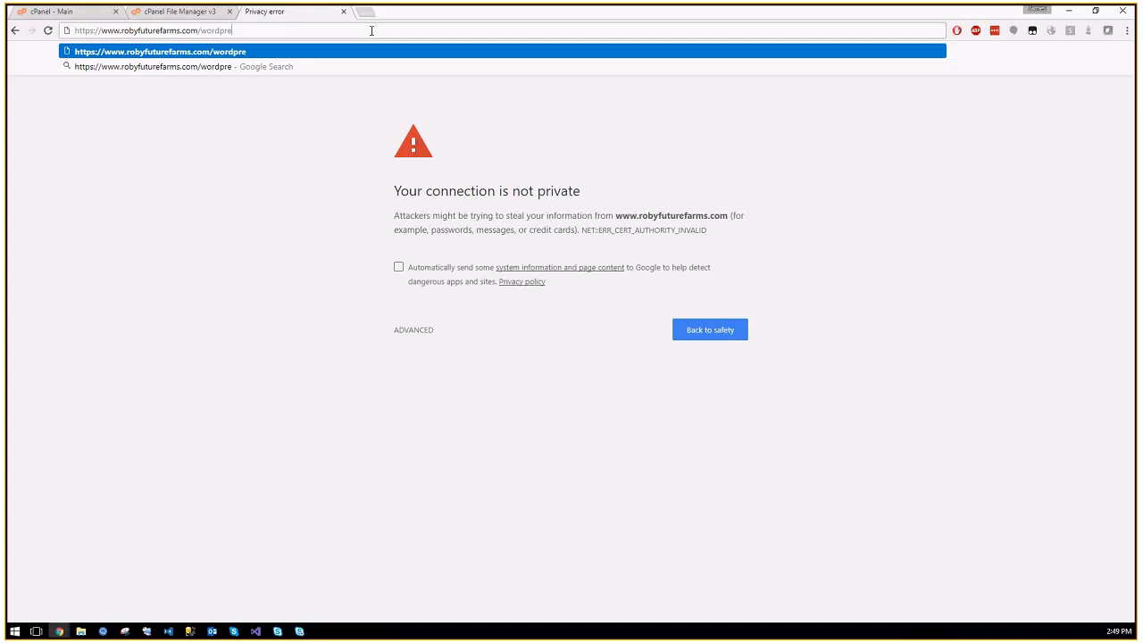
key(Return)
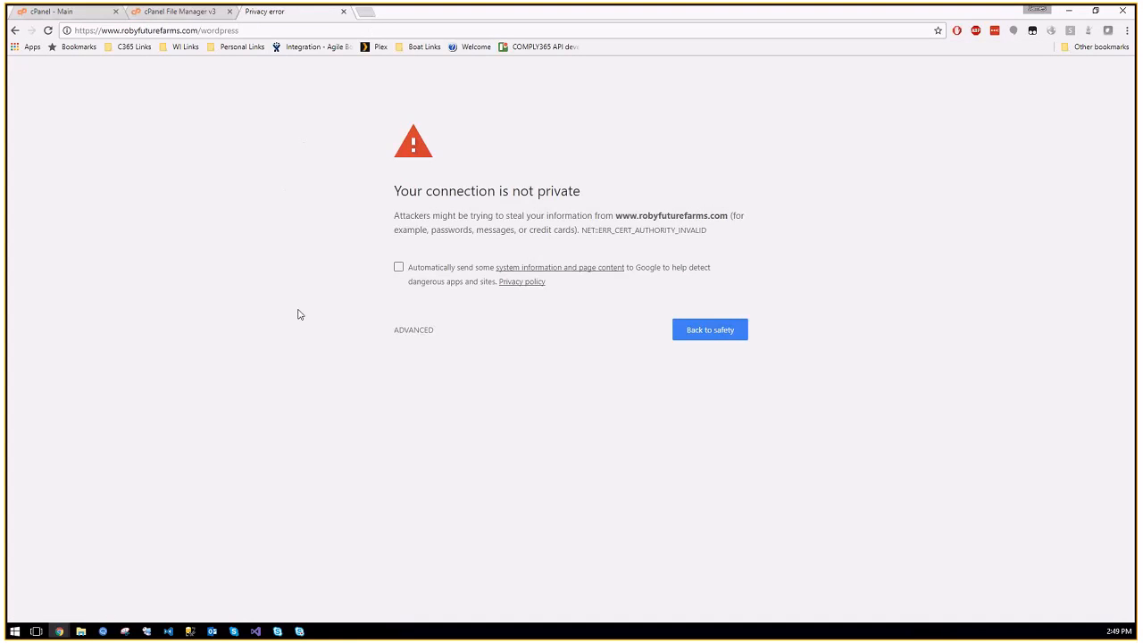
click(416, 331)
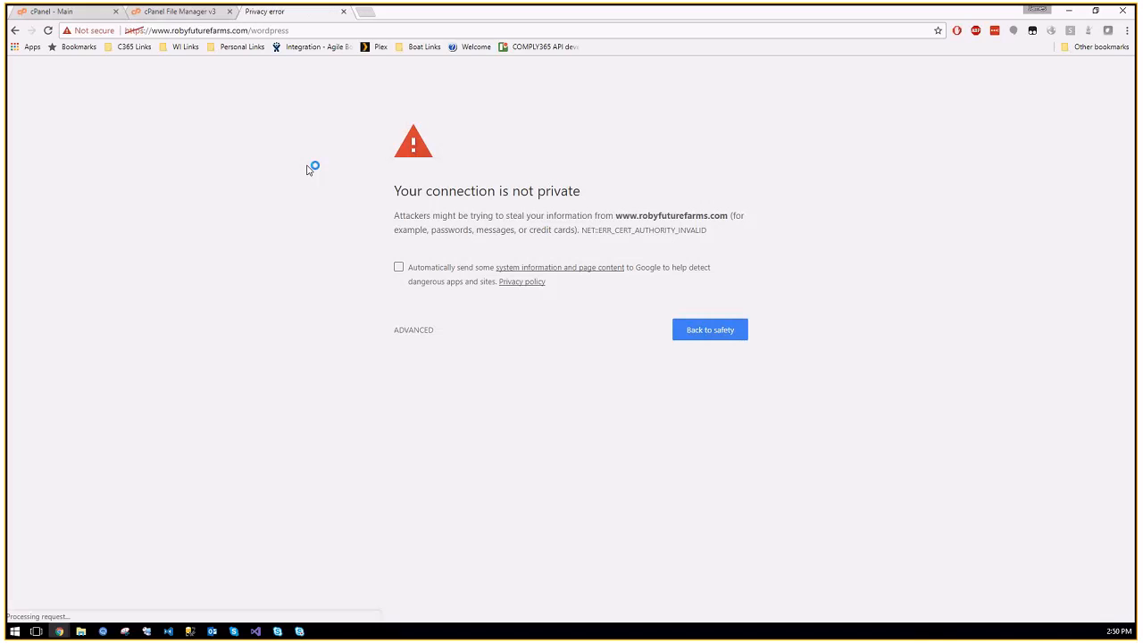
Step: Proceed past the certificate warning and start WordPress setup in English (United States)
click(411, 331)
click(509, 431)
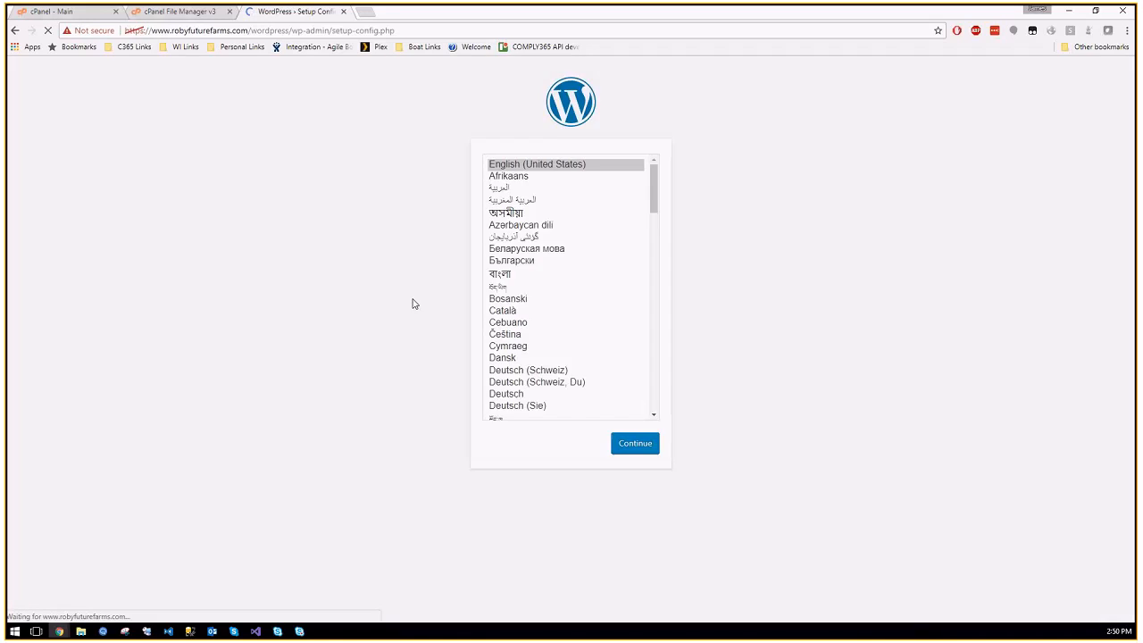
click(655, 450)
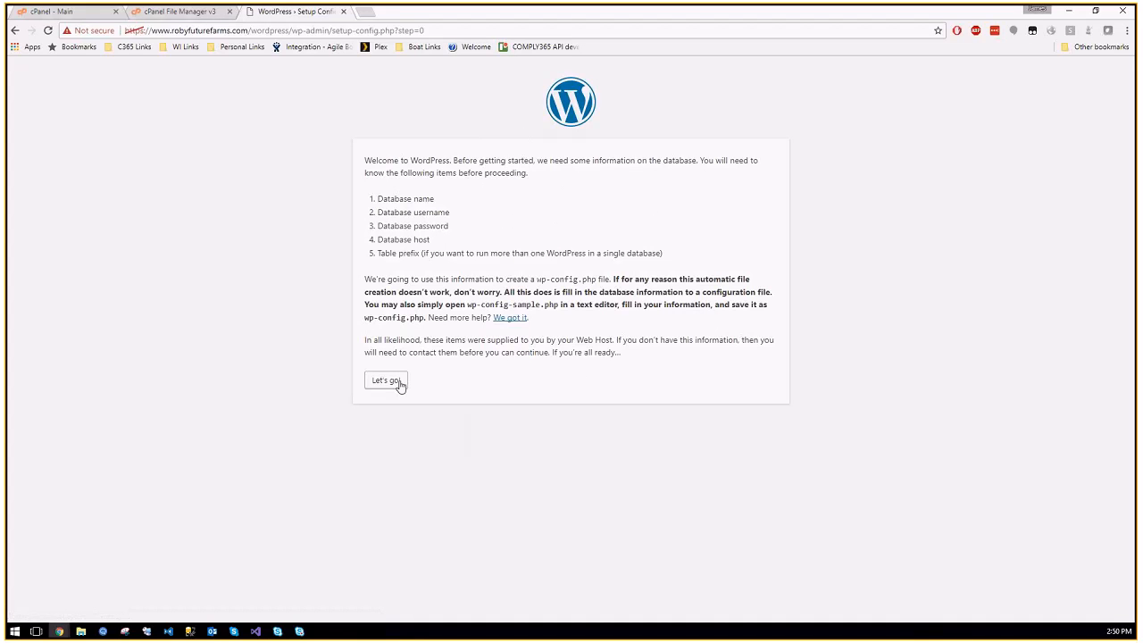
click(400, 384)
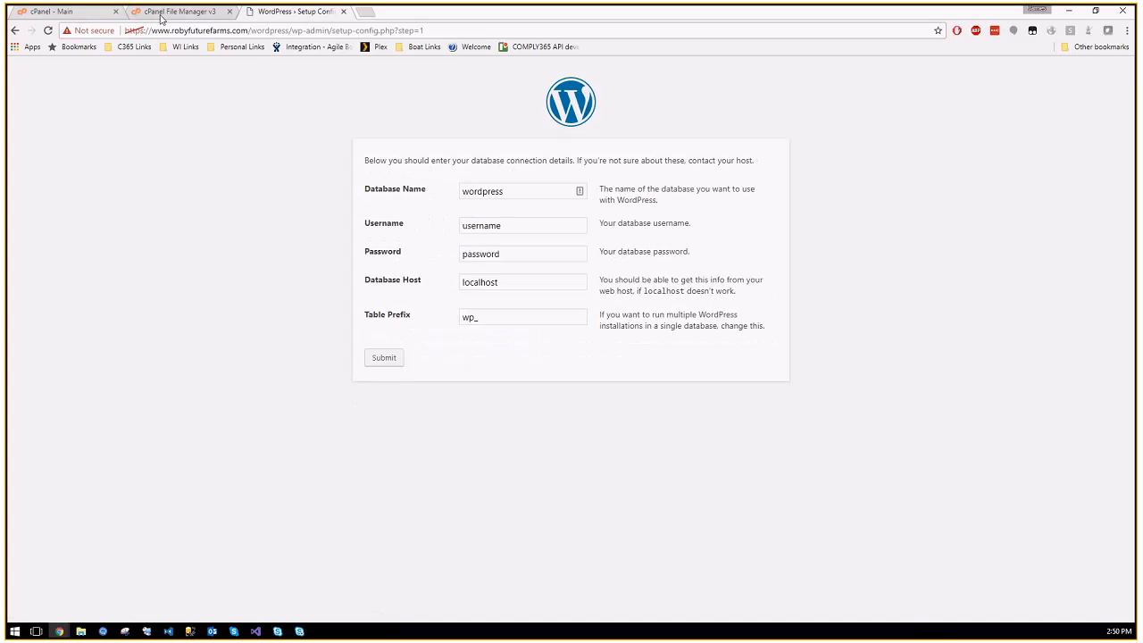
Step: Reach the database connection form, close the File Manager tab, and return to cPanel Main
click(172, 13)
click(229, 11)
click(71, 12)
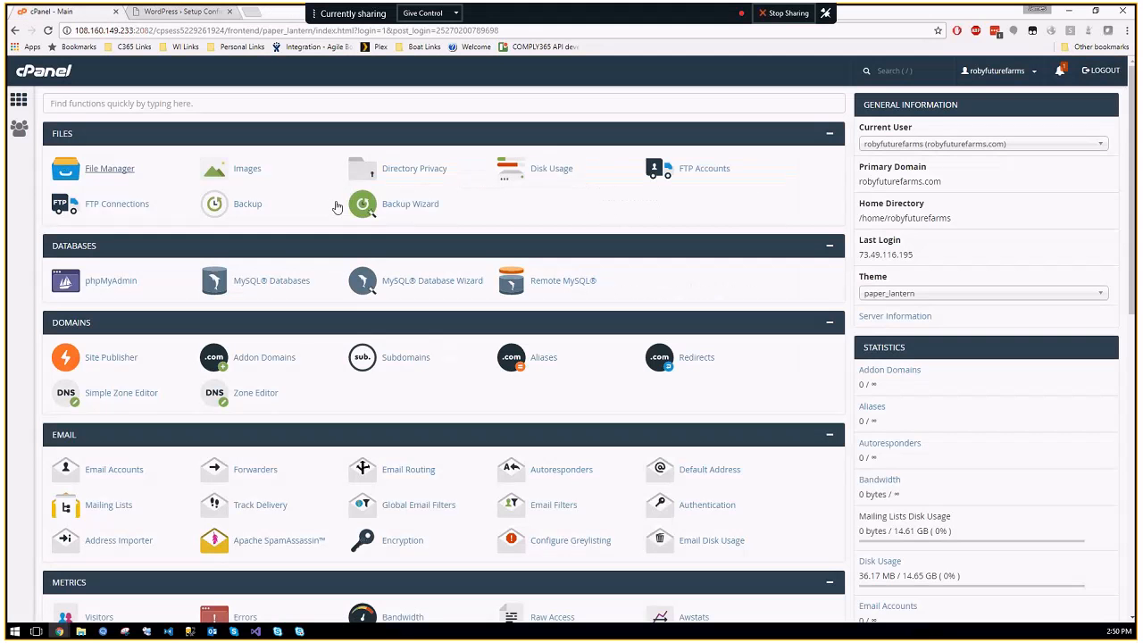
Step: Search cPanel for 'my' and open MySQL Databases
click(111, 105)
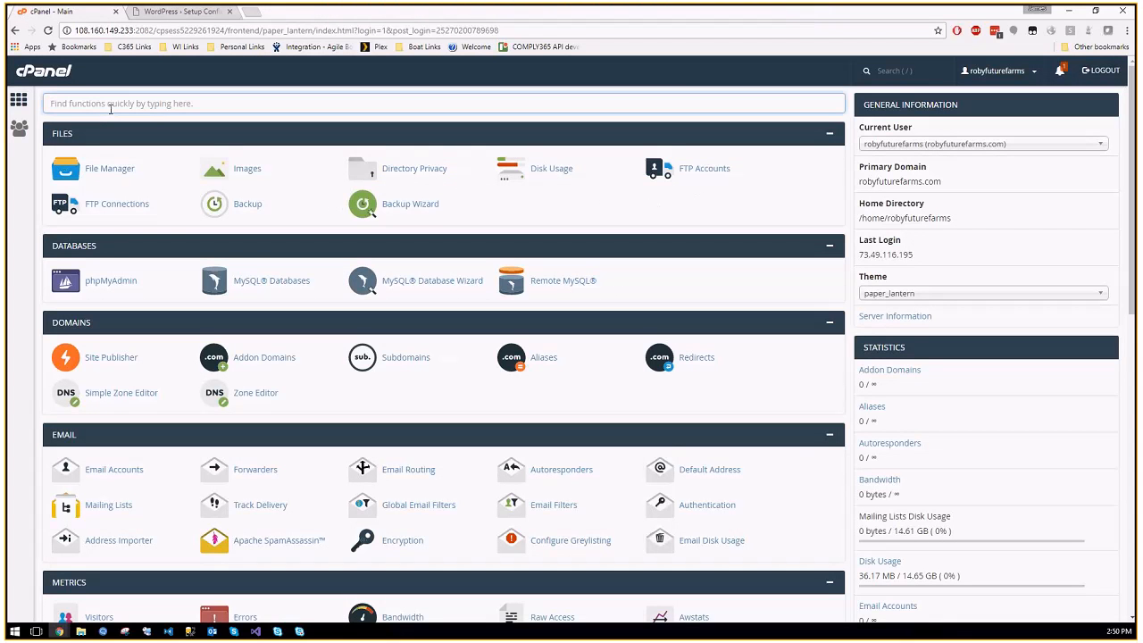
text(my)
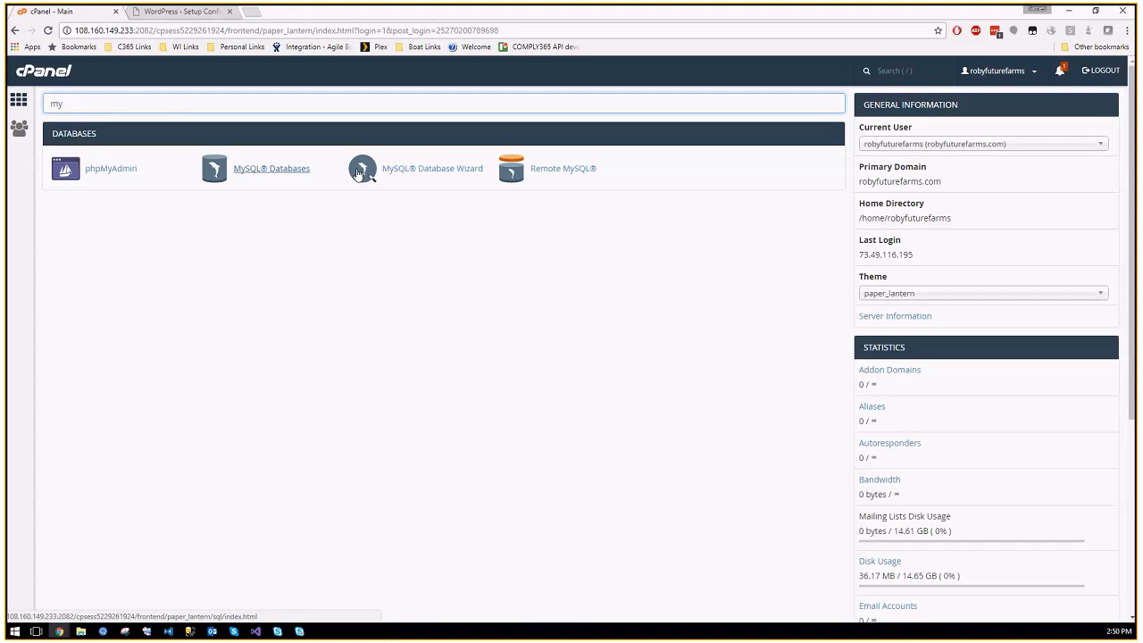
click(266, 169)
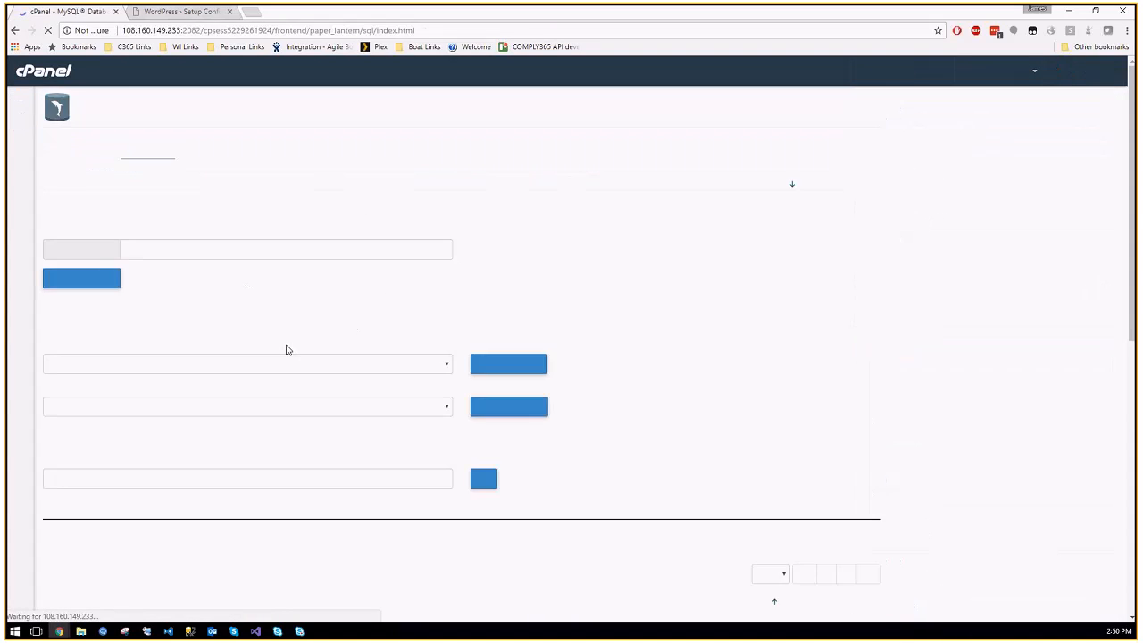
scroll(291, 259, down, 2)
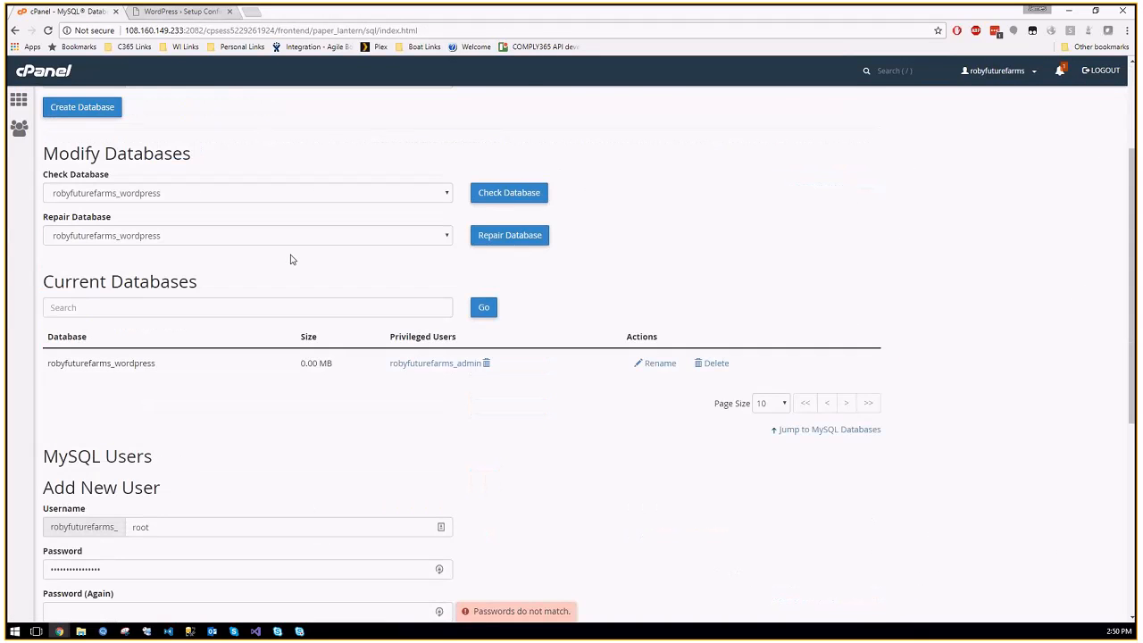
scroll(290, 259, up, 2)
Step: Try creating a database named wordpress, then go back to MySQL Databases
click(224, 253)
text(wordpress)
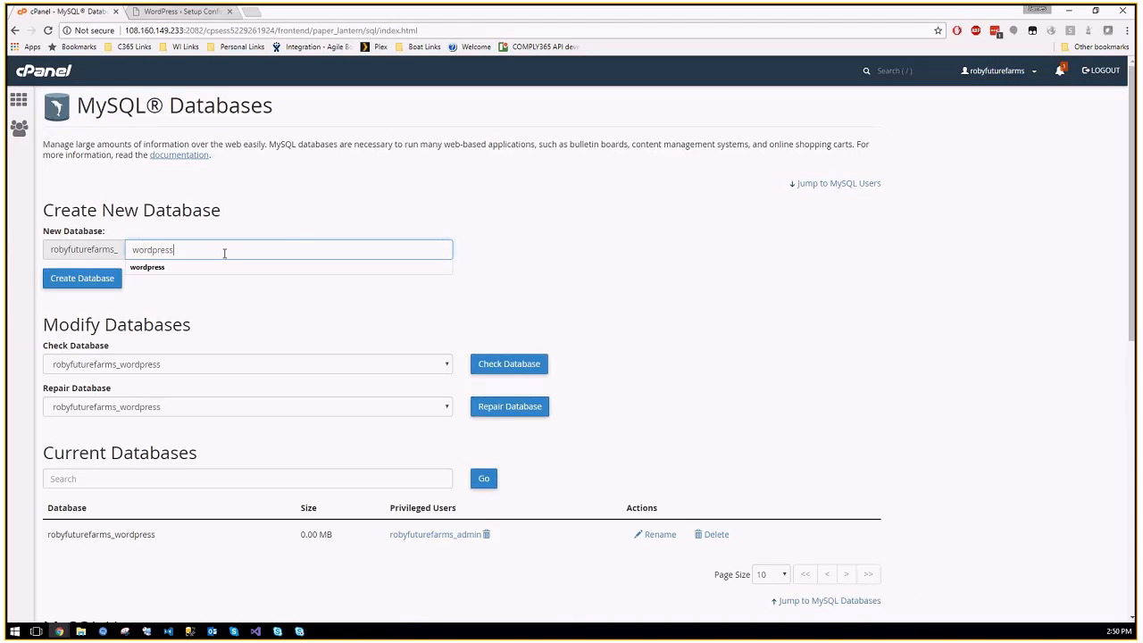
click(295, 228)
double_click(59, 249)
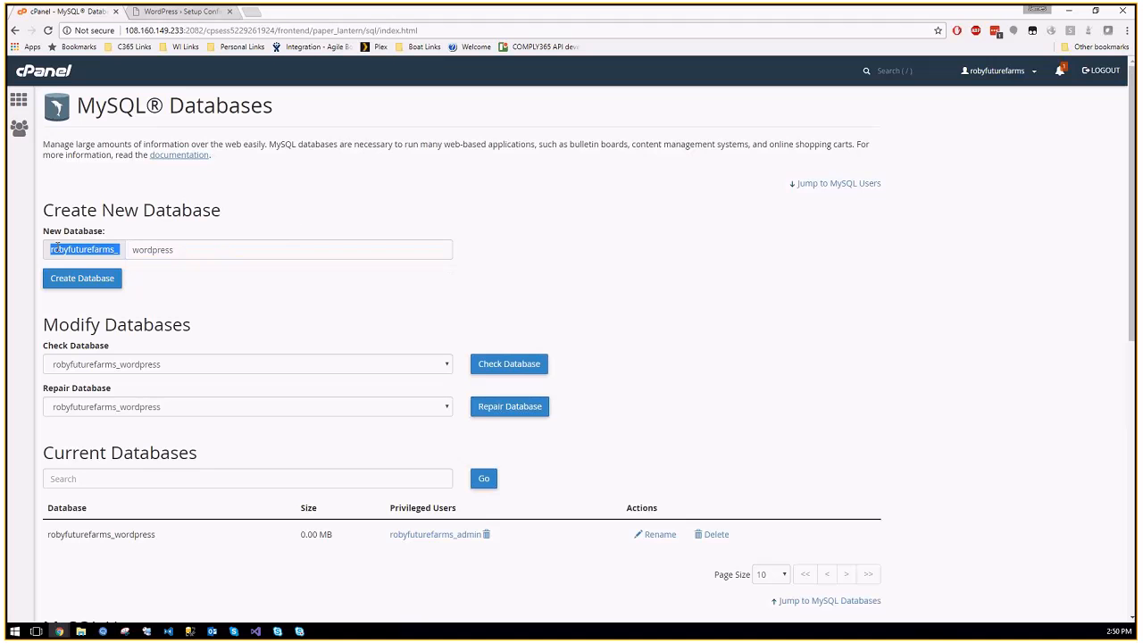
click(81, 279)
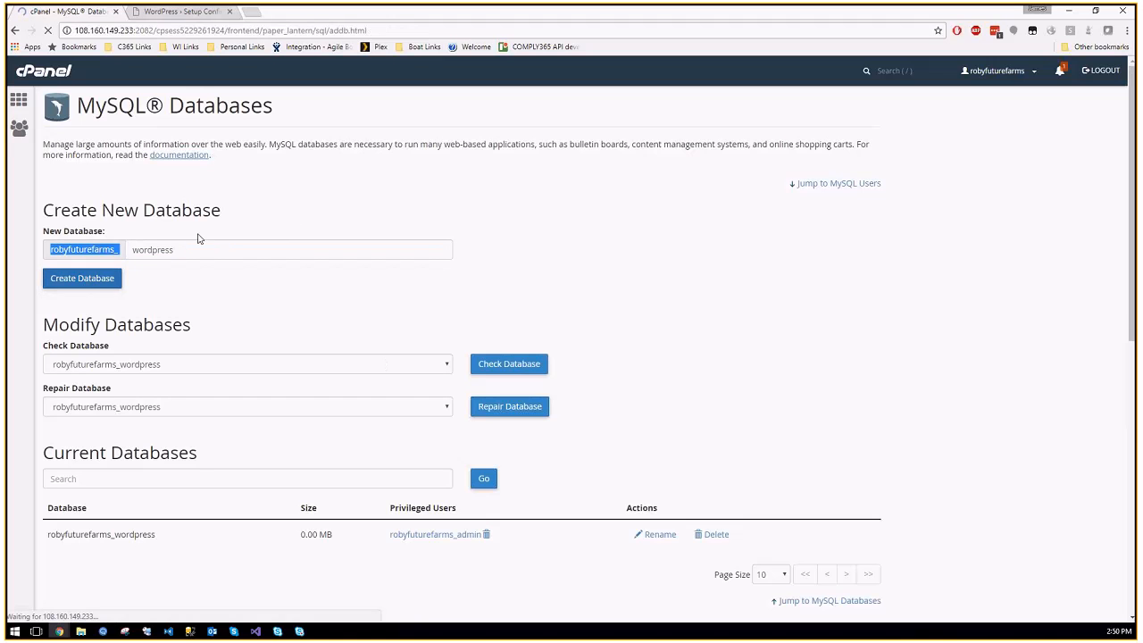
click(465, 192)
Step: Delete the existing robyfuturefarms_wordpress database
scroll(398, 239, down, 4)
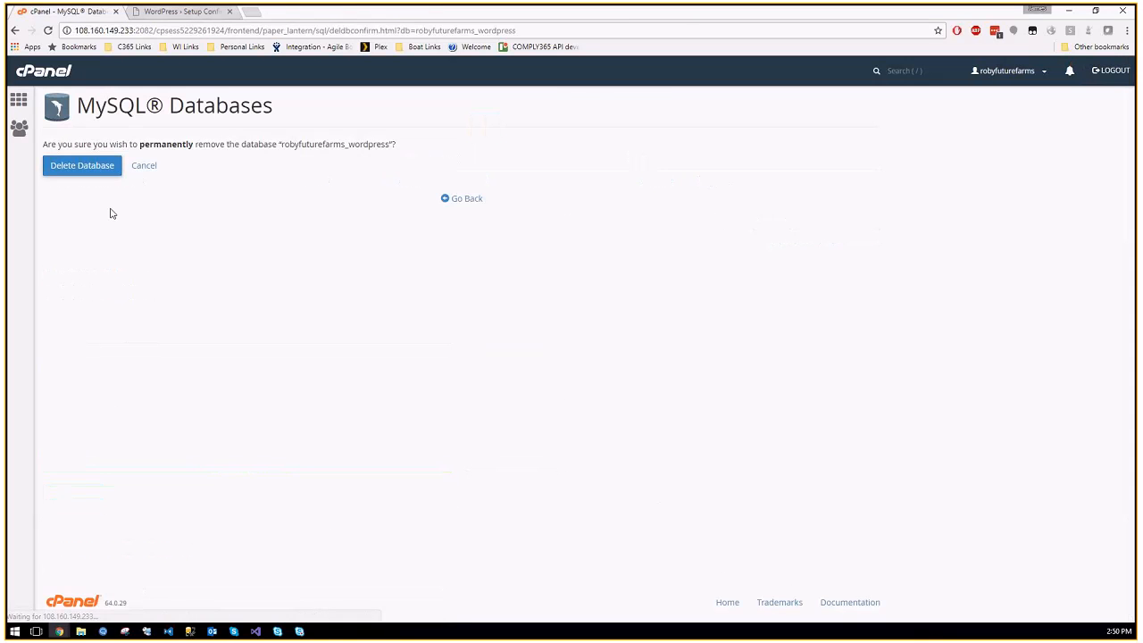
click(82, 165)
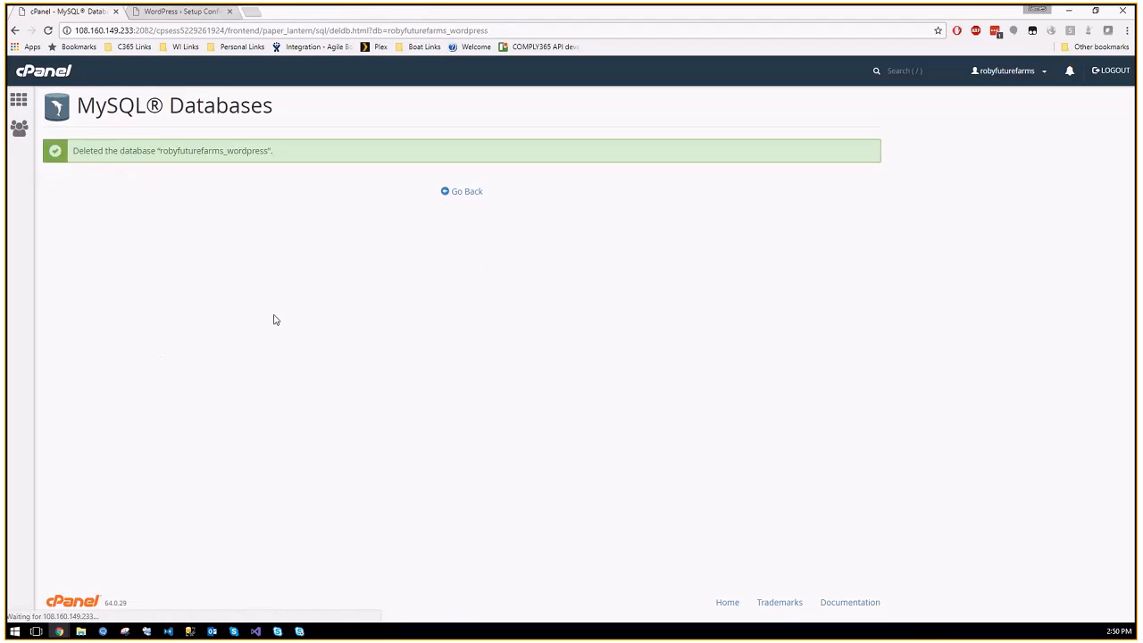
click(465, 192)
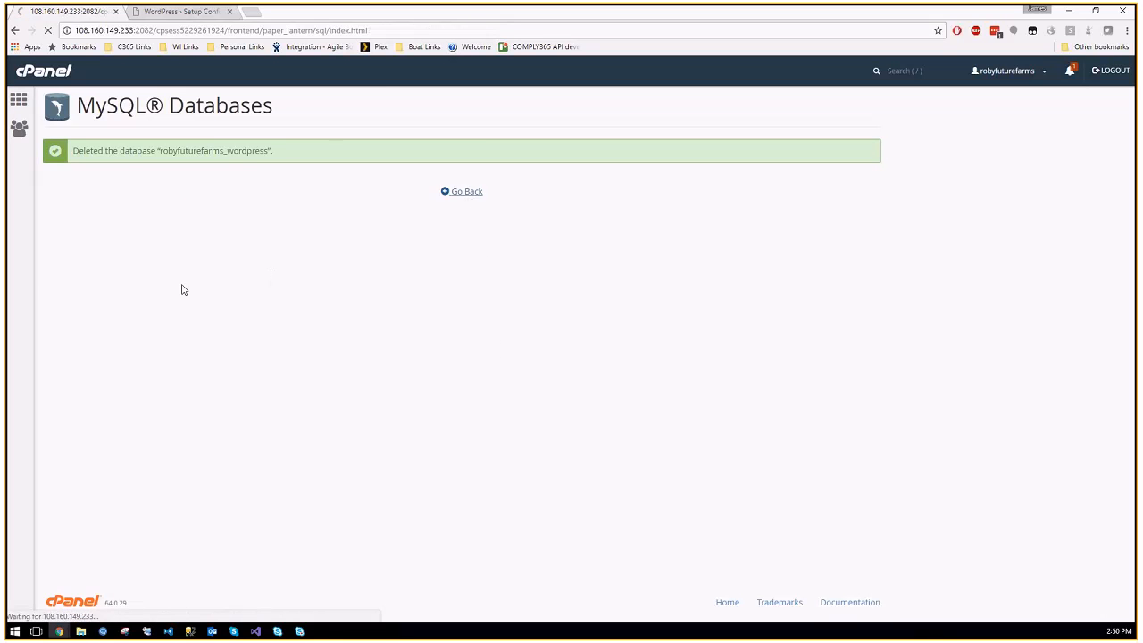
Step: Create a new database named wordpress, giving robyfuturefarms_wordpress
click(212, 255)
text(wordpress)
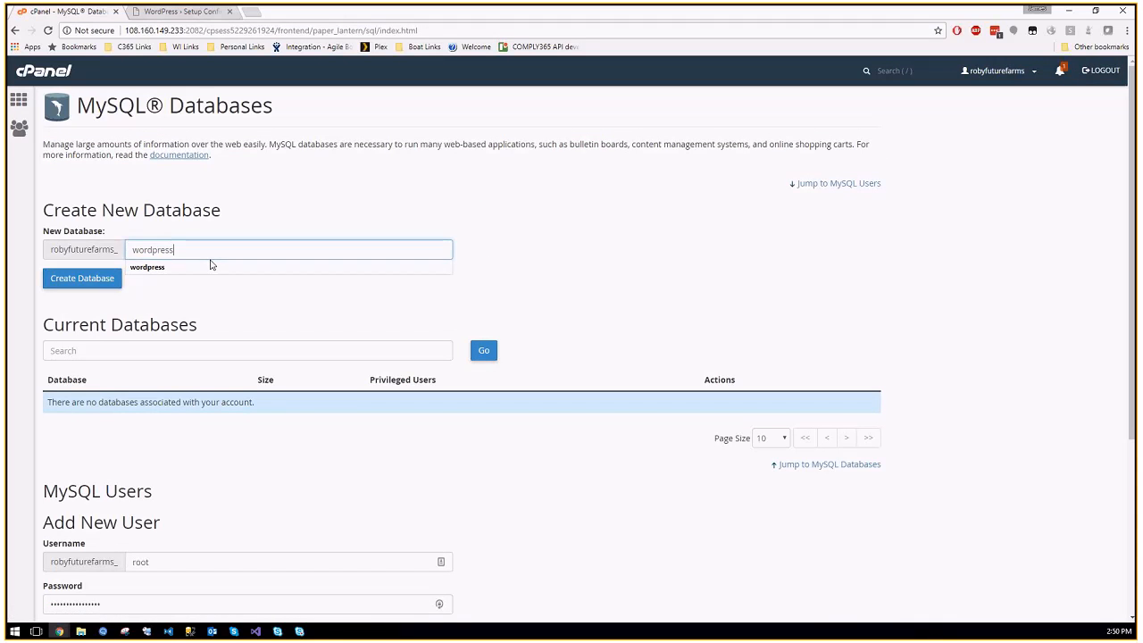
key(Return)
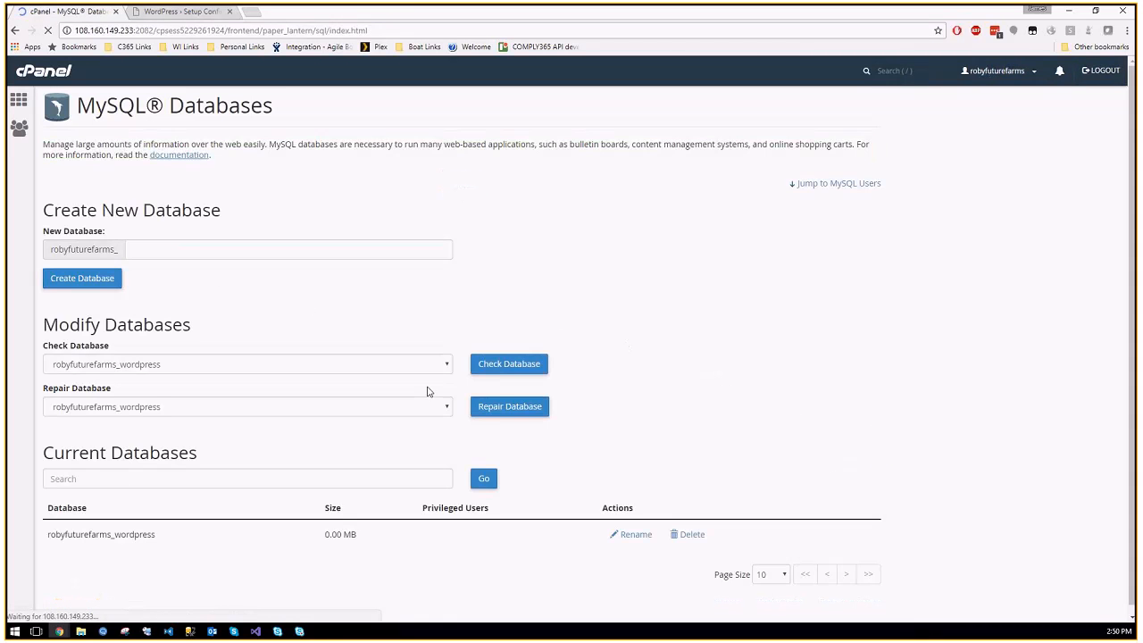
scroll(427, 391, down, 4)
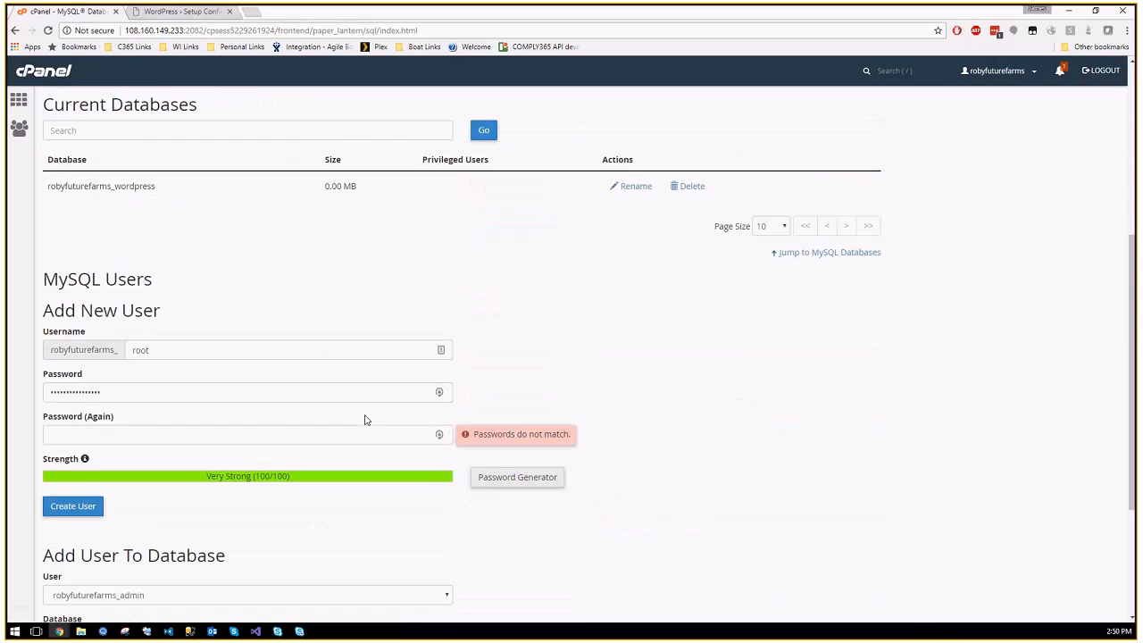
scroll(364, 420, down, 3)
drag(49, 343, 228, 345)
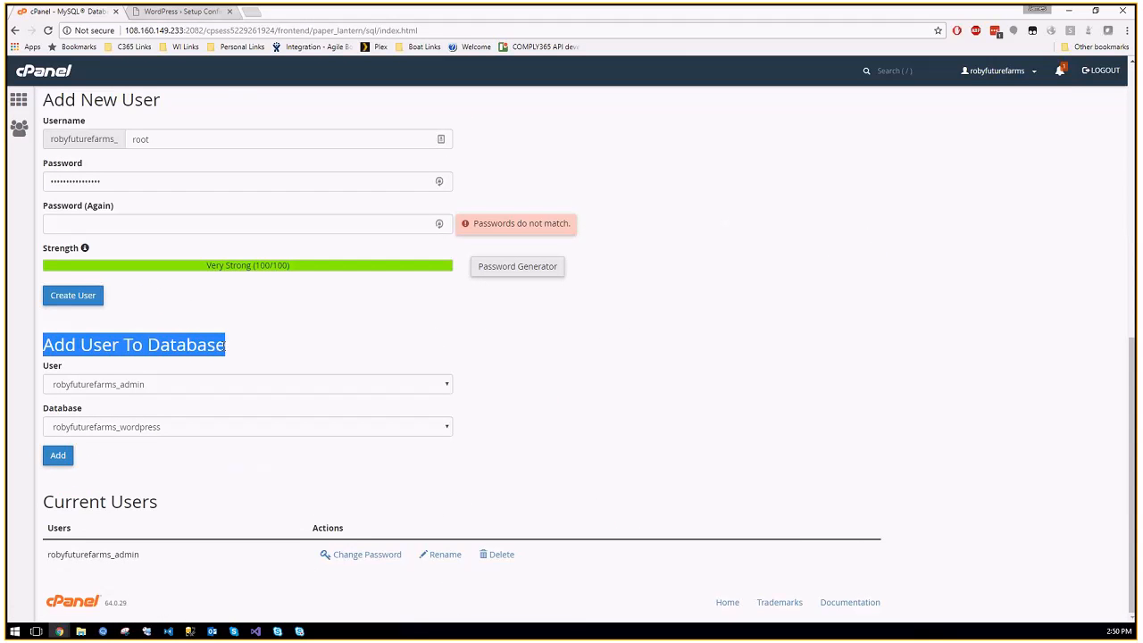
Step: Enter wordpress as the new MySQL user's username
click(180, 382)
click(293, 342)
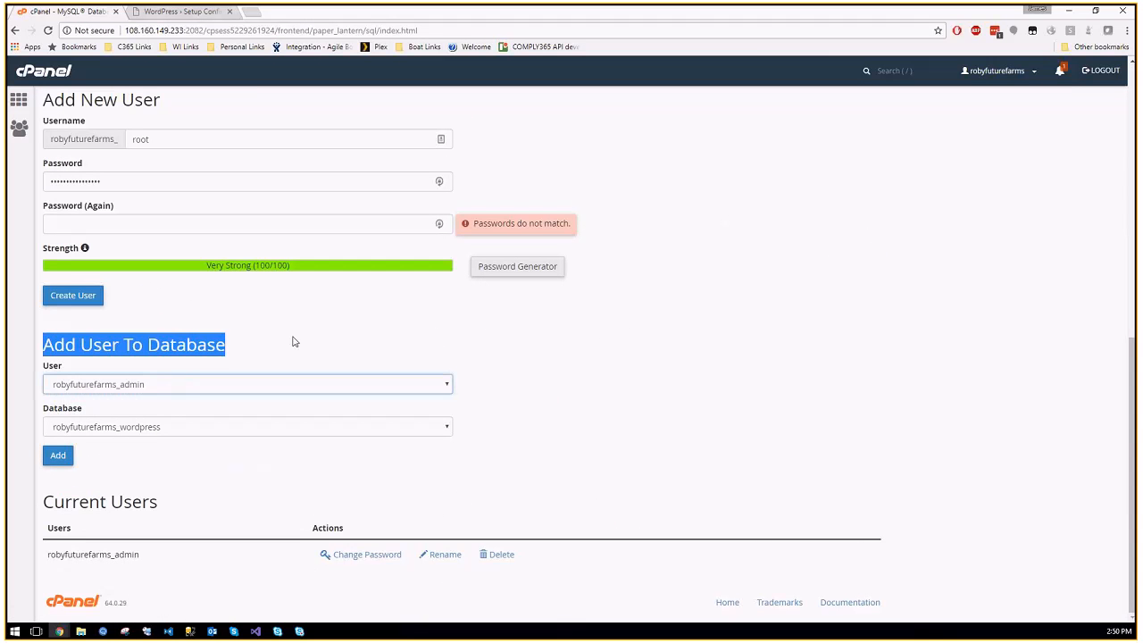
scroll(327, 371, up, 2)
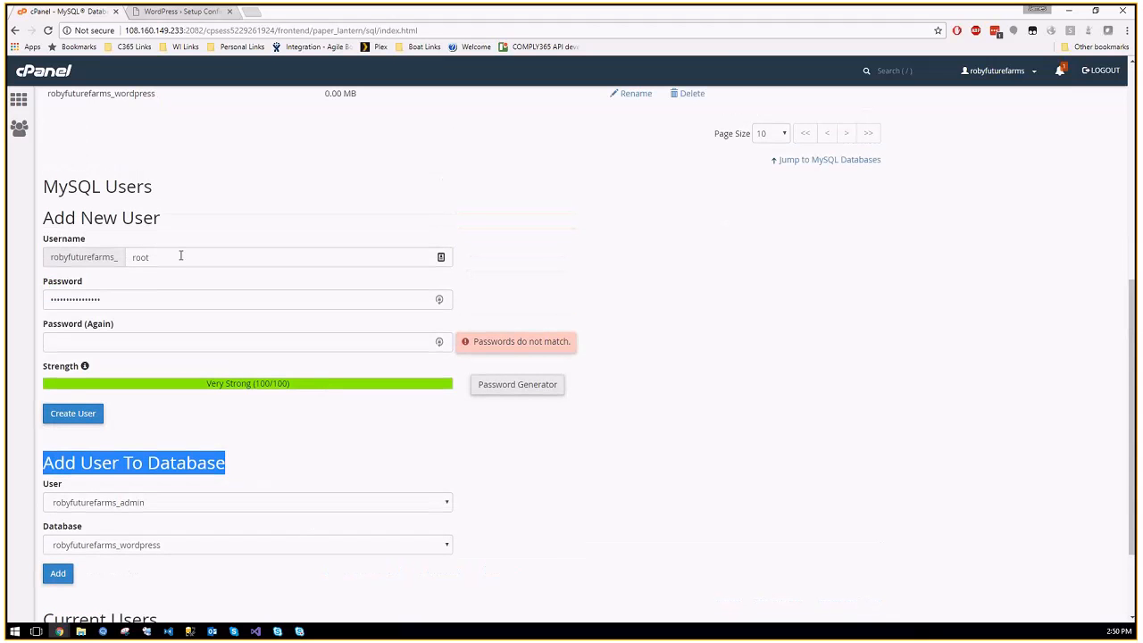
double_click(180, 256)
text(wordpress)
Step: Generate a strong password with the Password Generator, copy it, and apply it
click(521, 384)
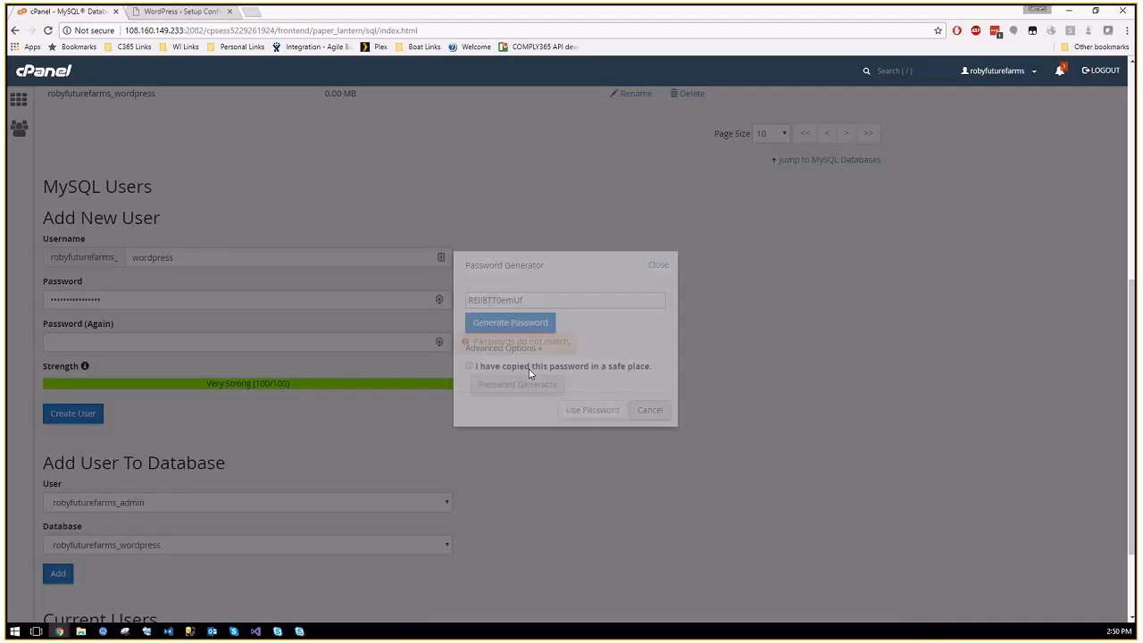
click(505, 348)
drag(515, 375, 467, 377)
text(25)
click(510, 324)
drag(577, 300, 286, 266)
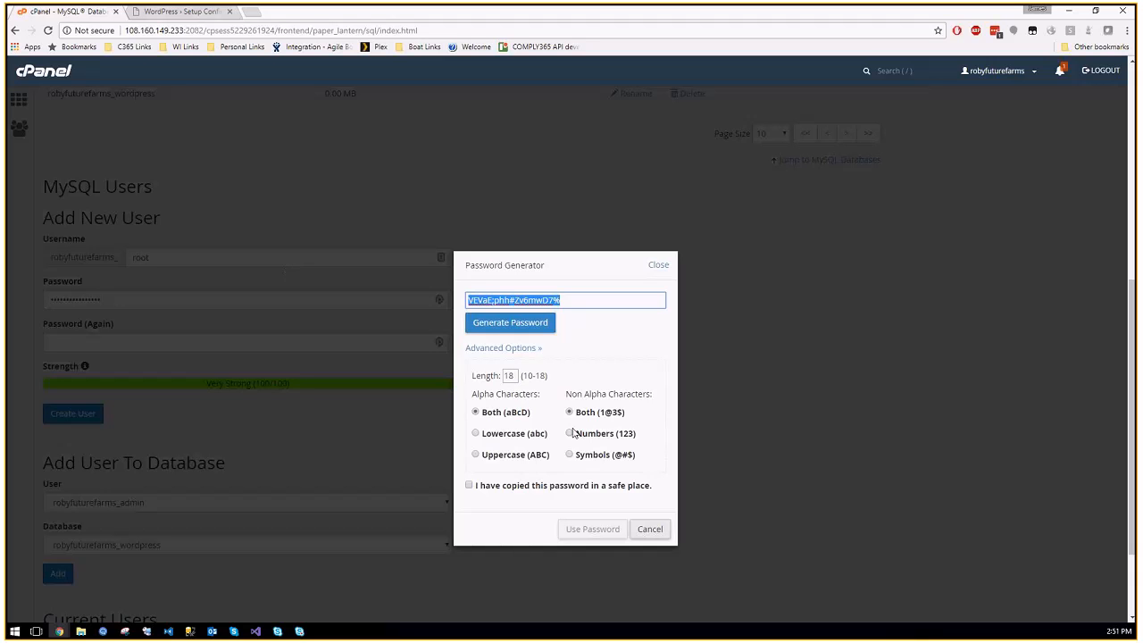
click(547, 486)
click(586, 533)
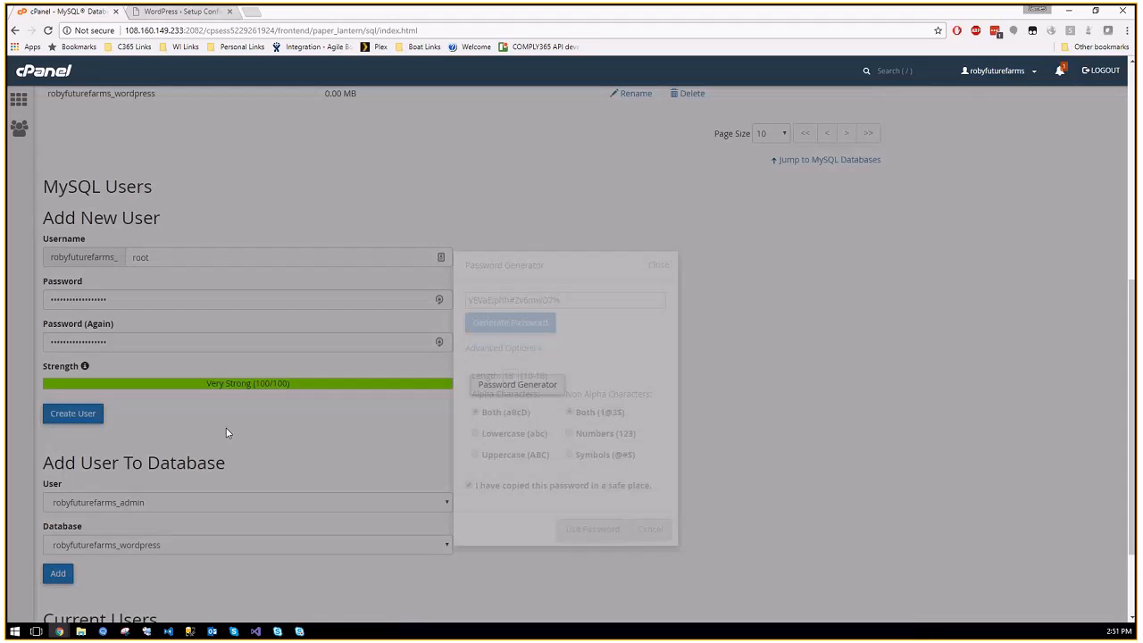
Step: Re-enter username wordpress, paste the password into both fields, and create the user
double_click(177, 259)
text(wordpress)
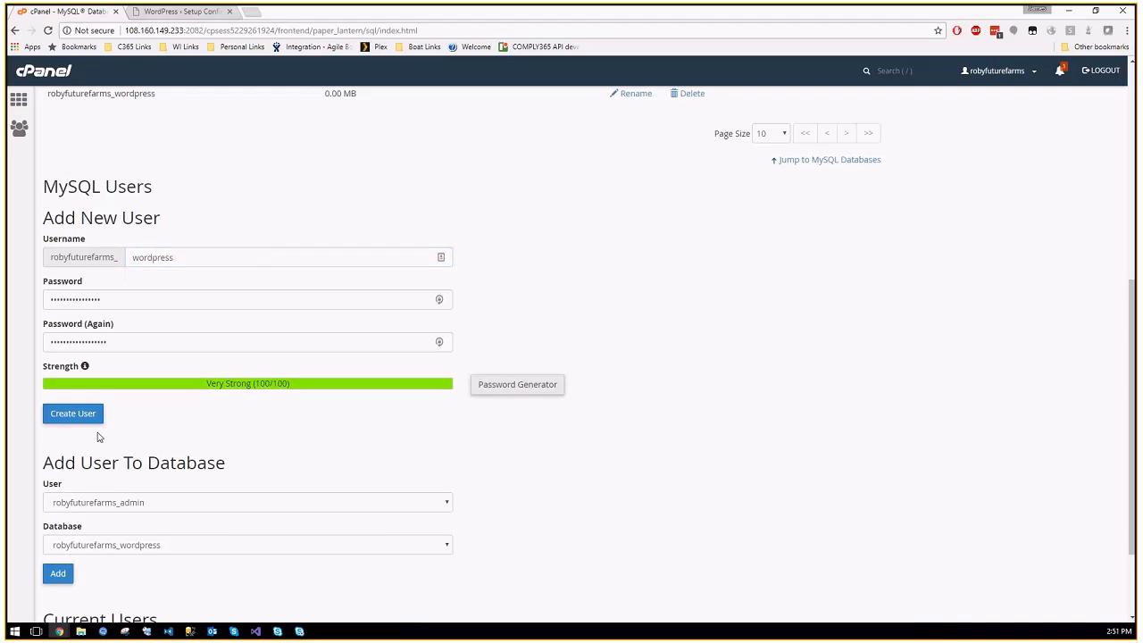
click(75, 415)
double_click(282, 304)
key(ctrl+v)
double_click(76, 343)
key(ctrl+v)
click(73, 413)
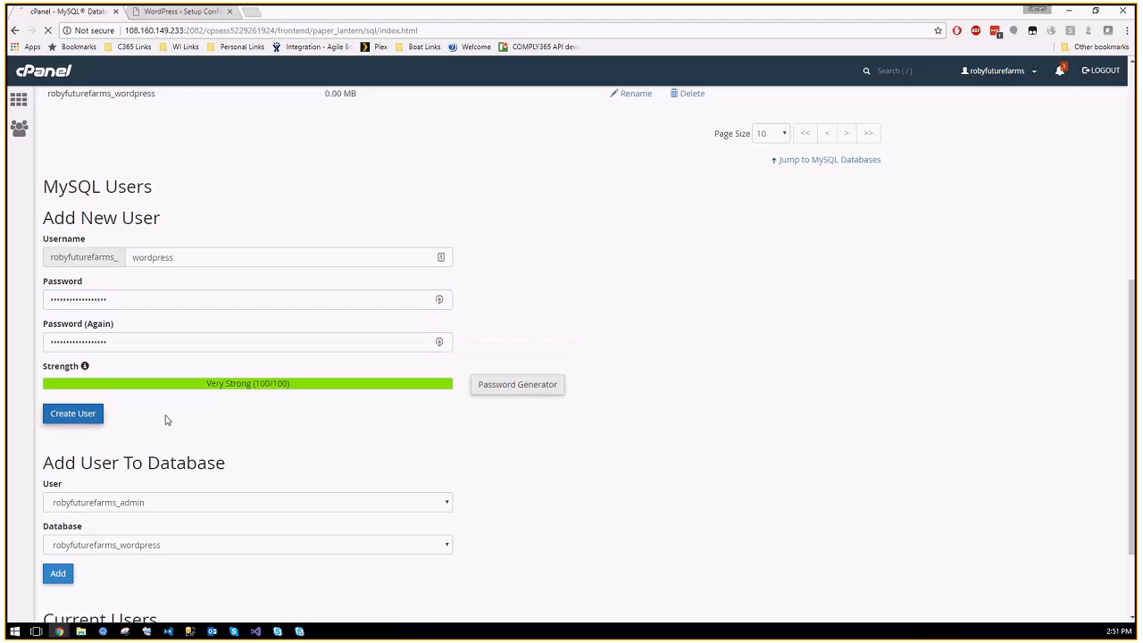
click(183, 10)
Step: Paste the generated password, and robyfuturefarms_wordpress as Database Name and Username, into WordPress's form
double_click(544, 253)
key(ctrl+v)
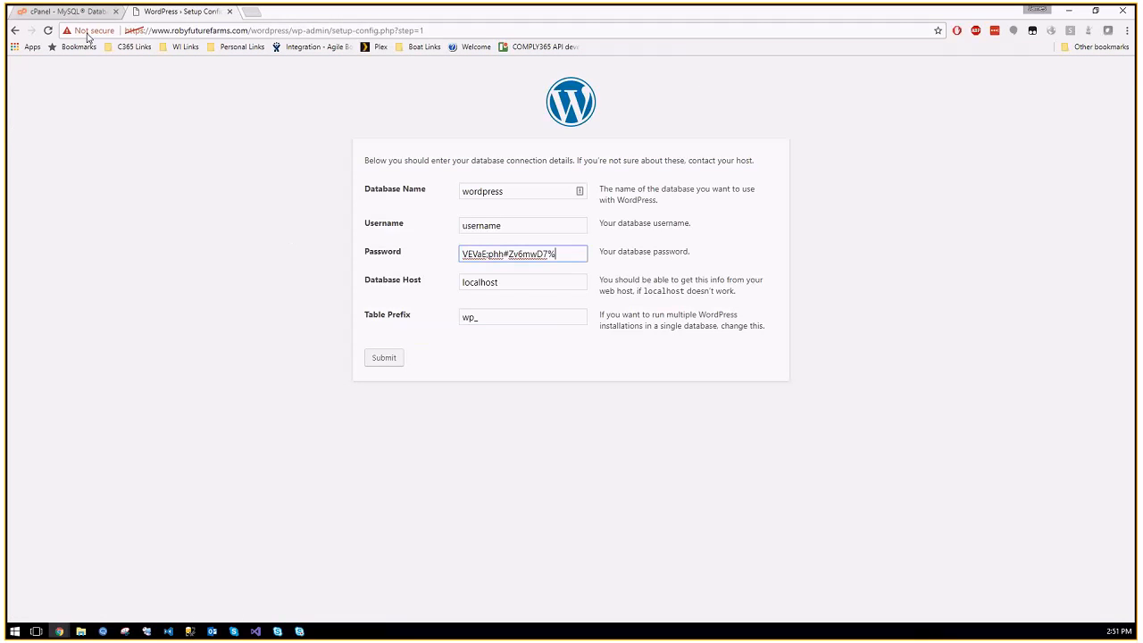
click(63, 13)
drag(276, 152, 384, 145)
key(ctrl+c)
key(ctrl+Tab)
double_click(521, 194)
key(ctrl+v)
key(Tab)
key(ctrl+v)
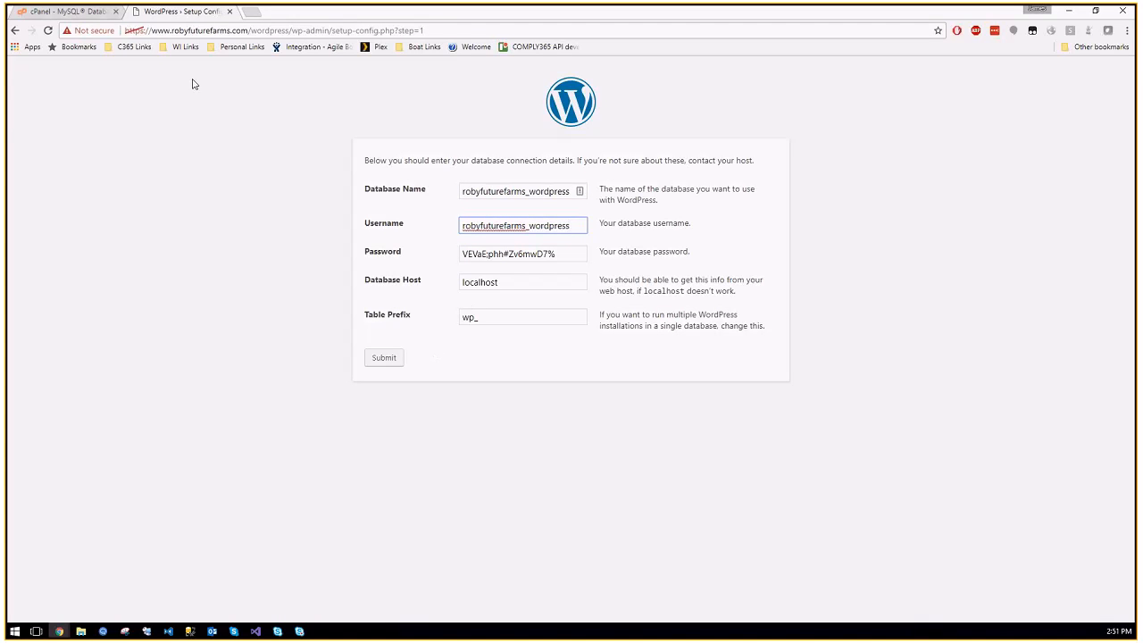
click(64, 12)
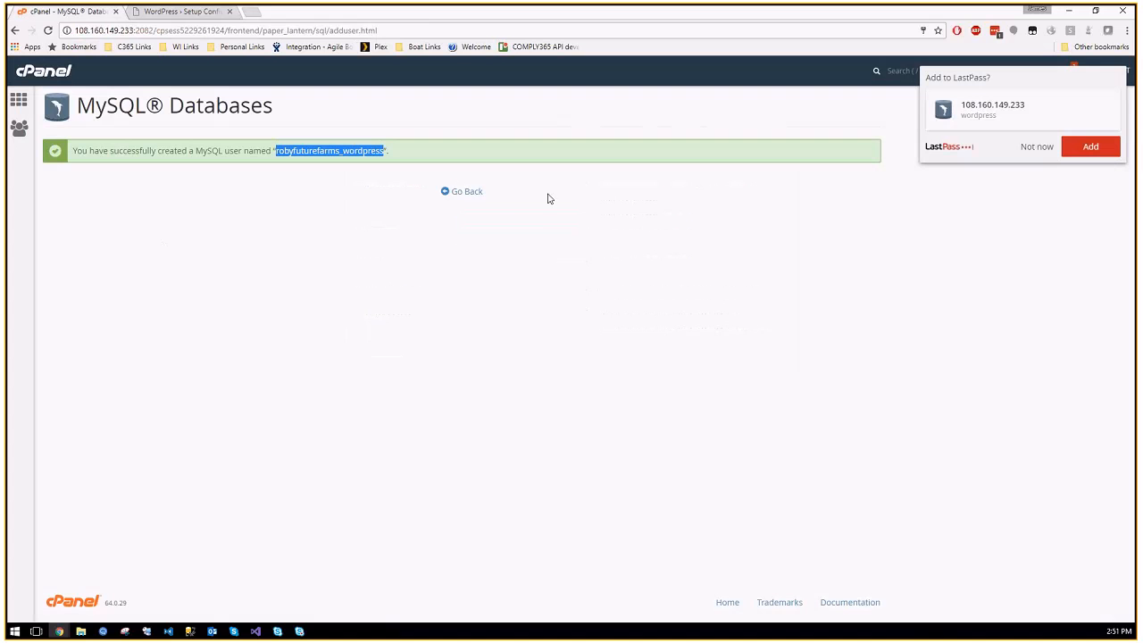
Step: Add user robyfuturefarms_wordpress to the robyfuturefarms_wordpress database with ALL PRIVILEGES
click(464, 191)
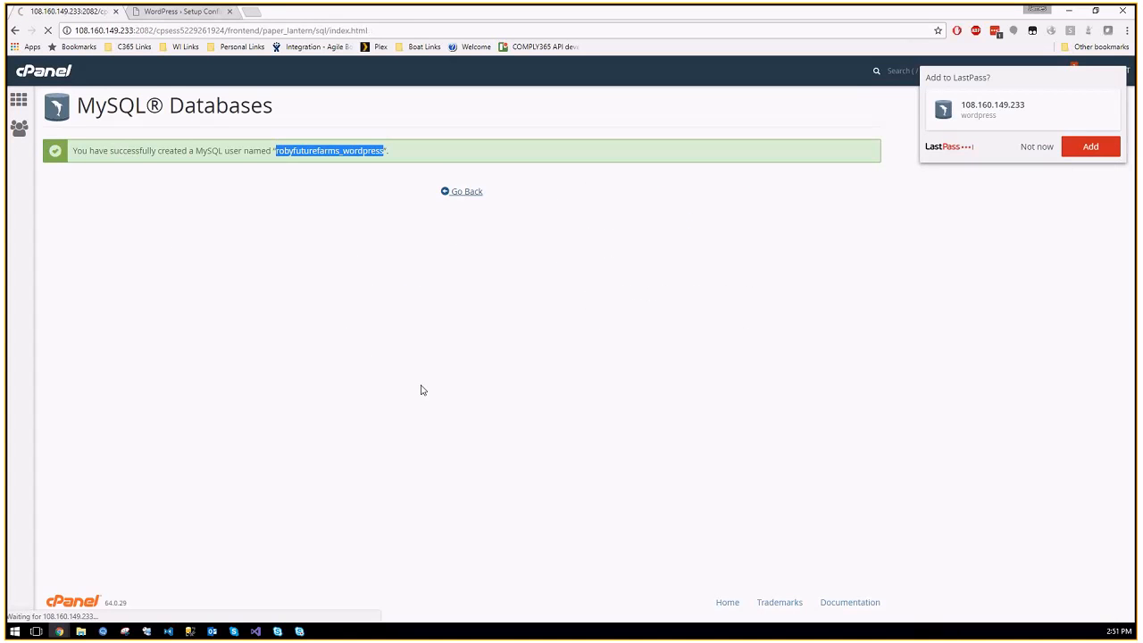
scroll(334, 396, down, 5)
scroll(382, 417, up, 3)
scroll(364, 393, down, 5)
click(134, 355)
click(133, 381)
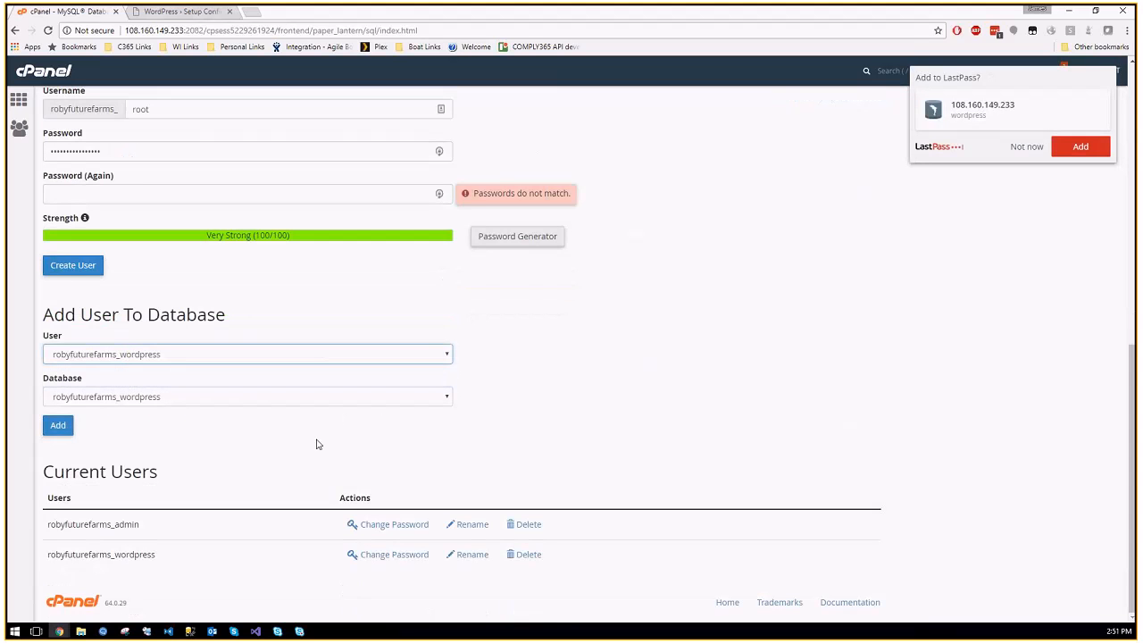
click(62, 429)
click(83, 219)
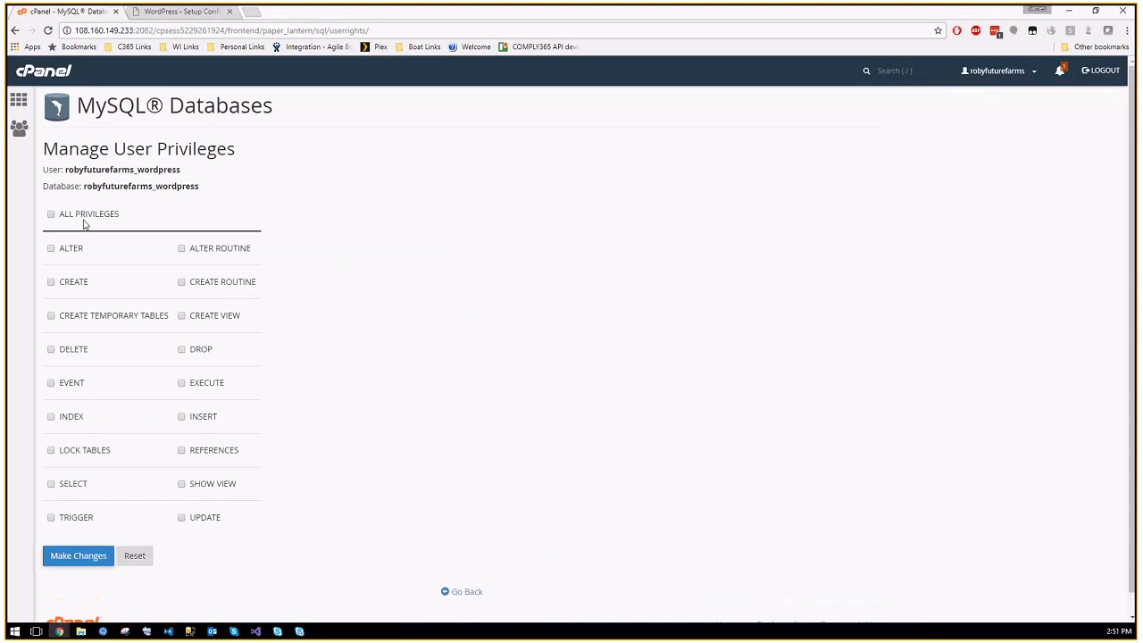
click(78, 556)
Step: Delete the old robyfuturefarms_admin MySQL user
click(466, 592)
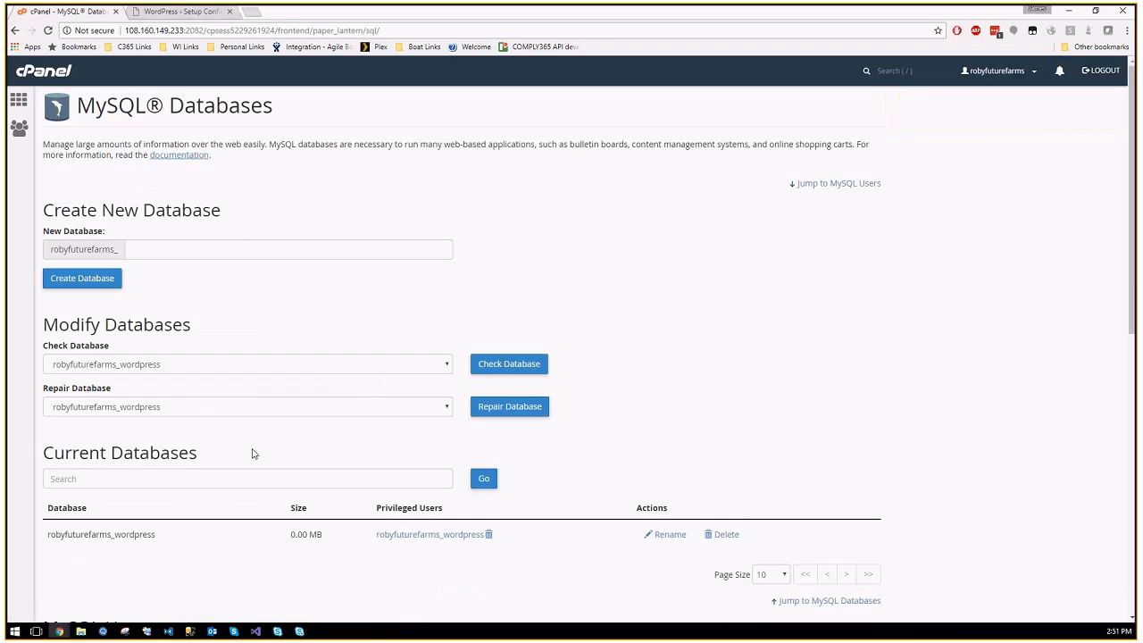
scroll(251, 452, down, 2)
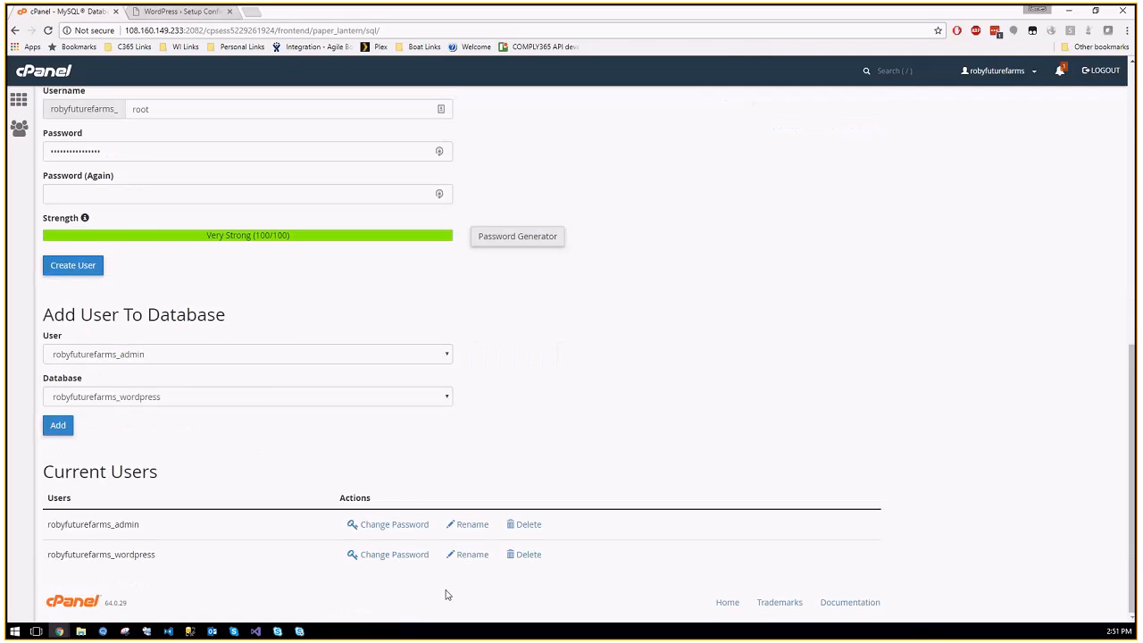
click(527, 525)
click(76, 193)
Step: Submit the database details and install WordPress titled 'Roby Future Farms' with the admin username and e-mail
key(ctrl+Tab)
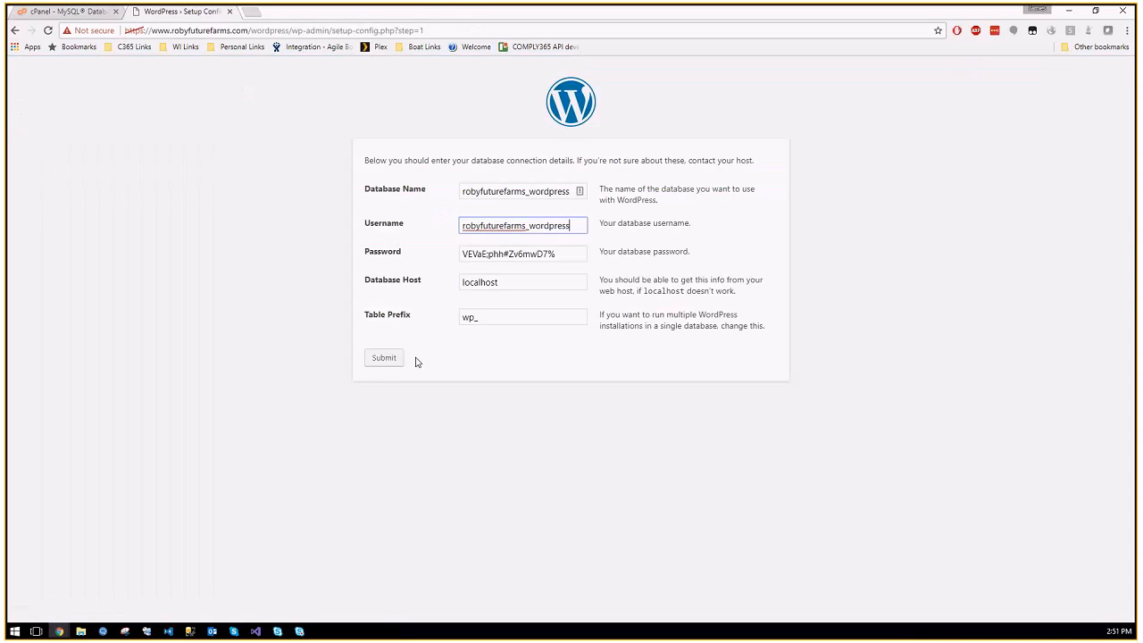
click(388, 364)
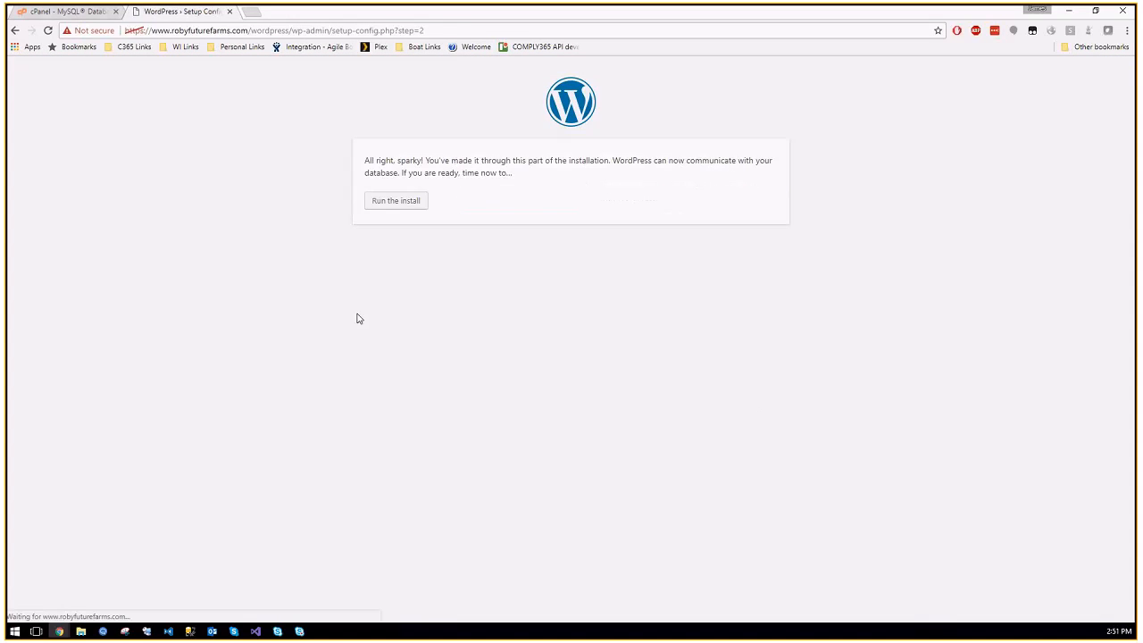
click(401, 204)
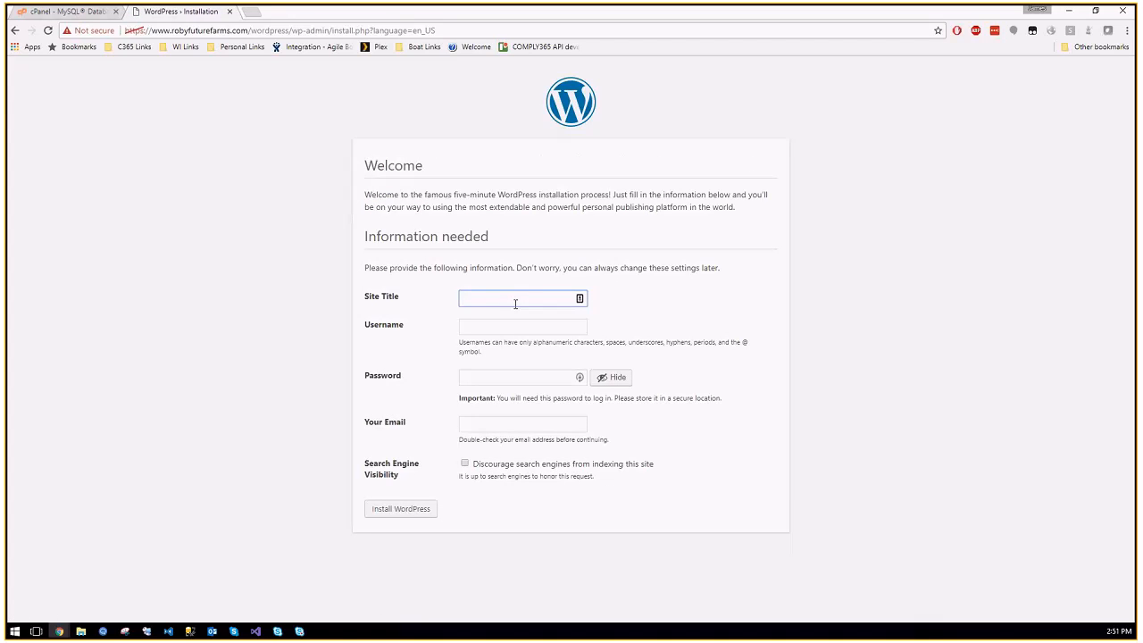
text(Roby)
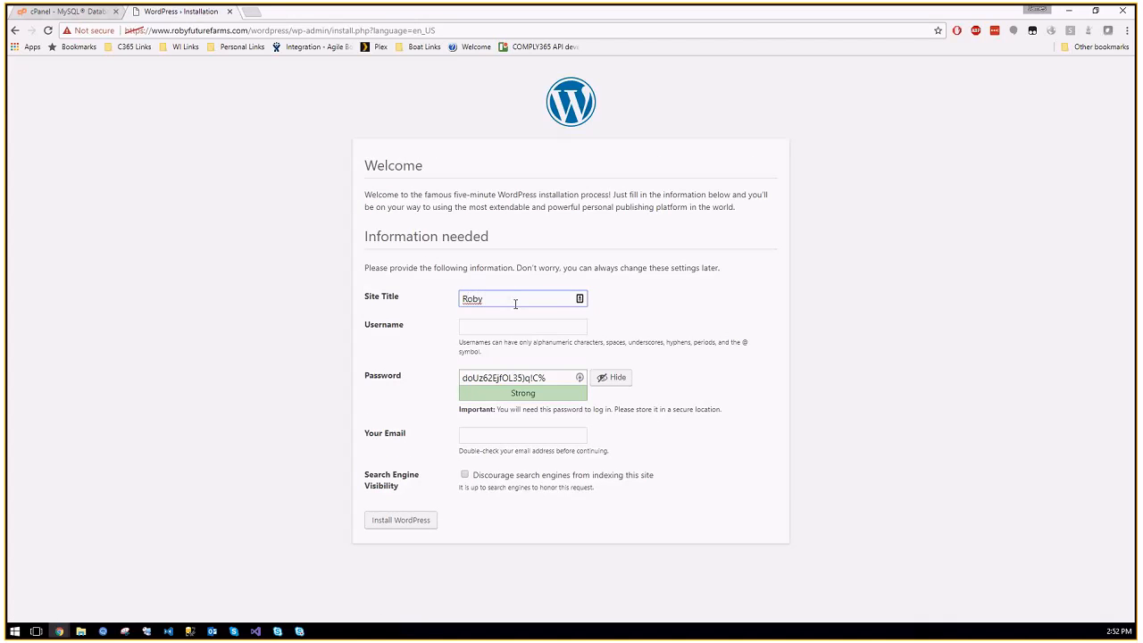
text( Future Farms)
click(526, 324)
click(526, 324)
text(james)
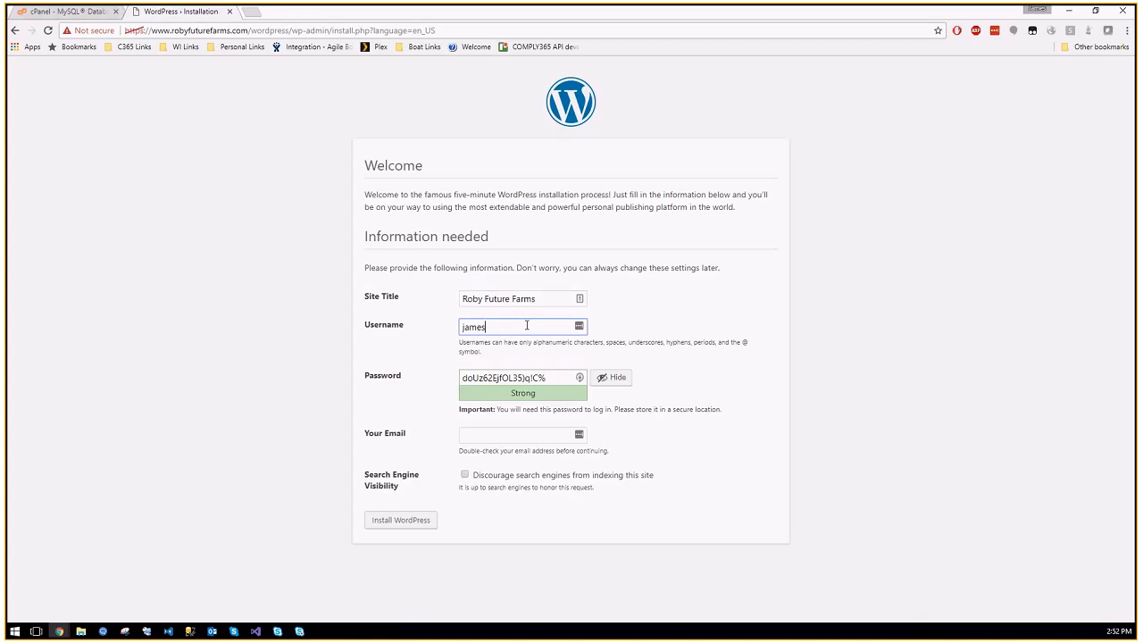
key(Tab)
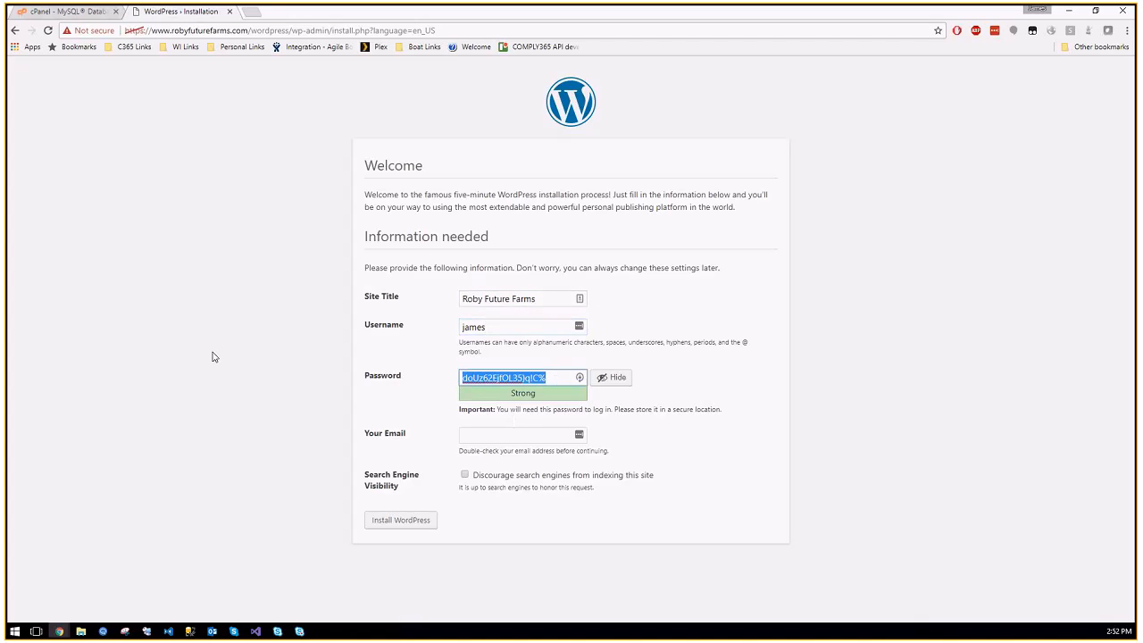
click(523, 439)
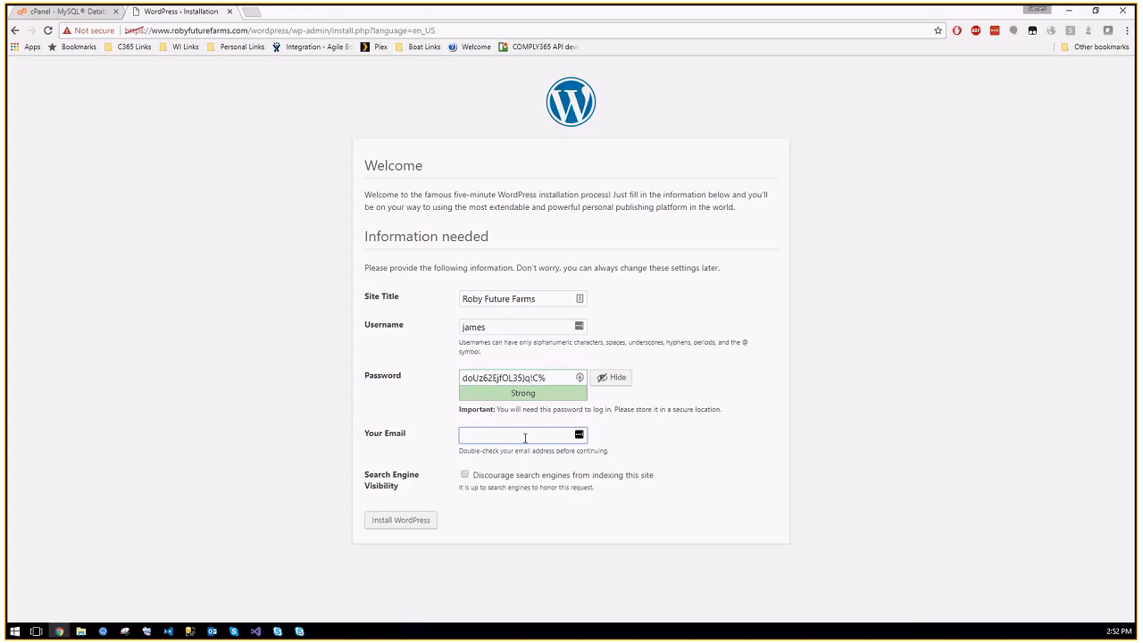
click(415, 520)
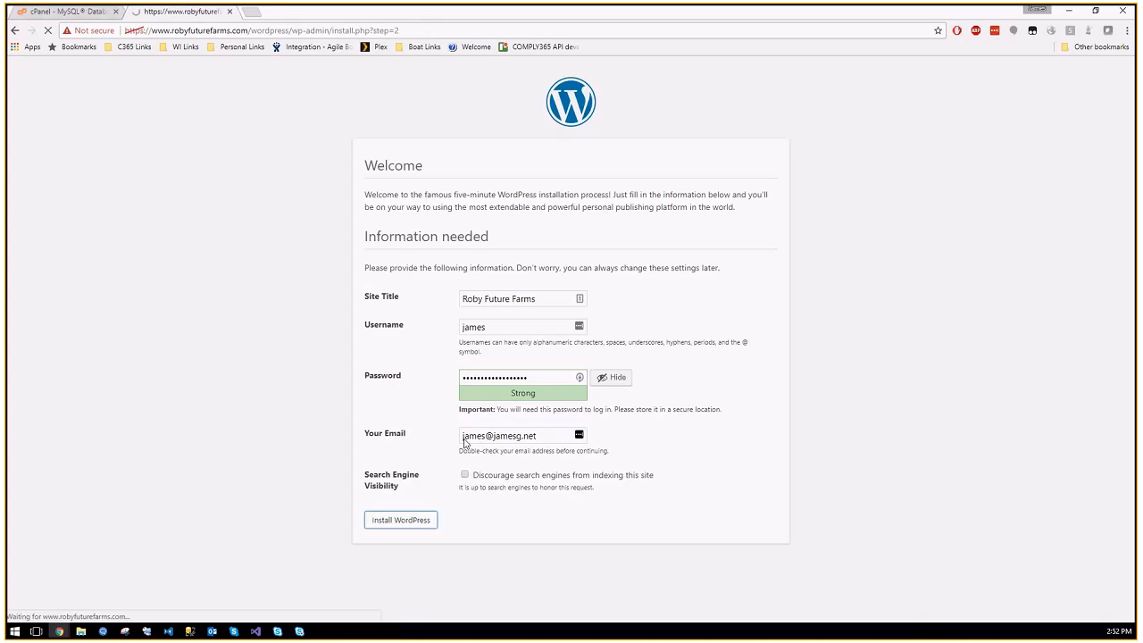
Step: Log in with the admin username and pasted password, with Remember Me checked
click(384, 294)
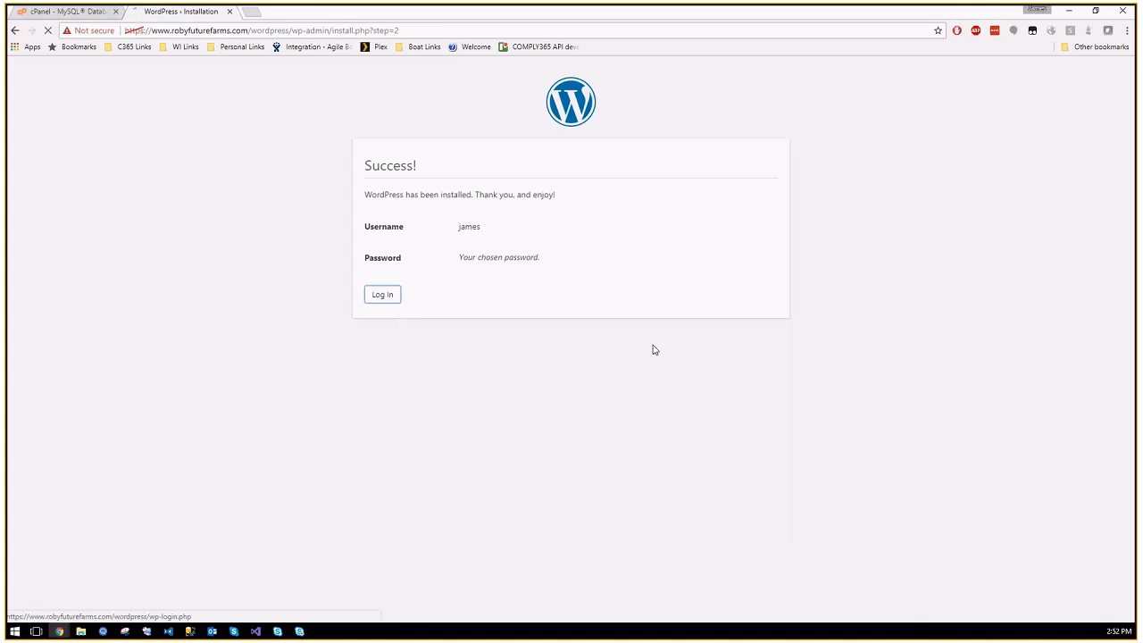
text(james)
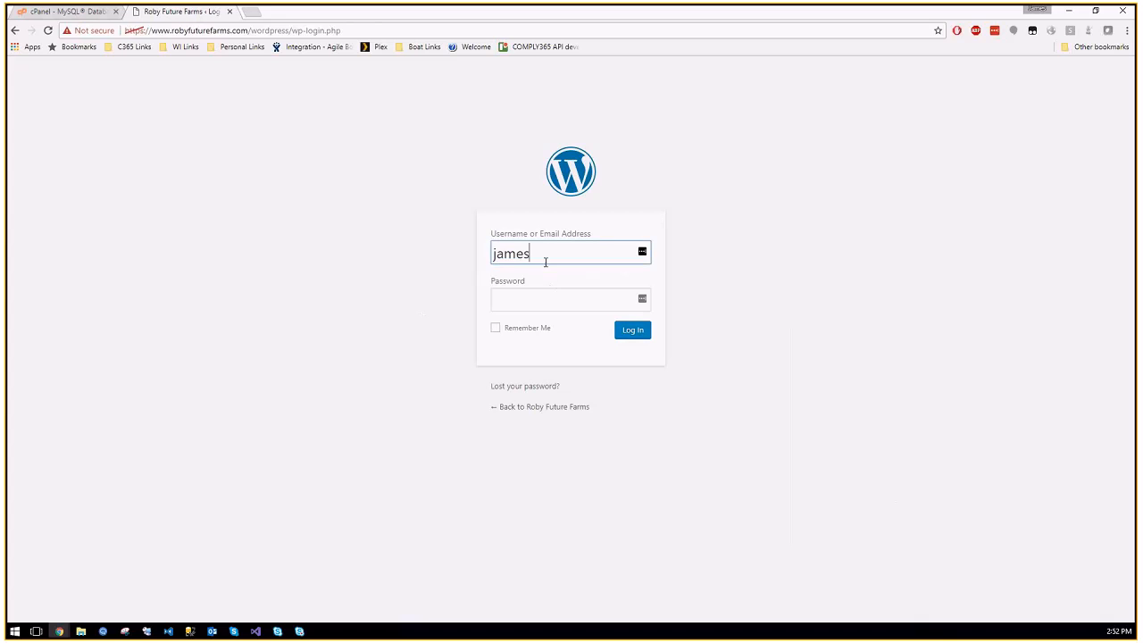
key(Tab)
key(ctrl+v)
click(536, 330)
click(648, 331)
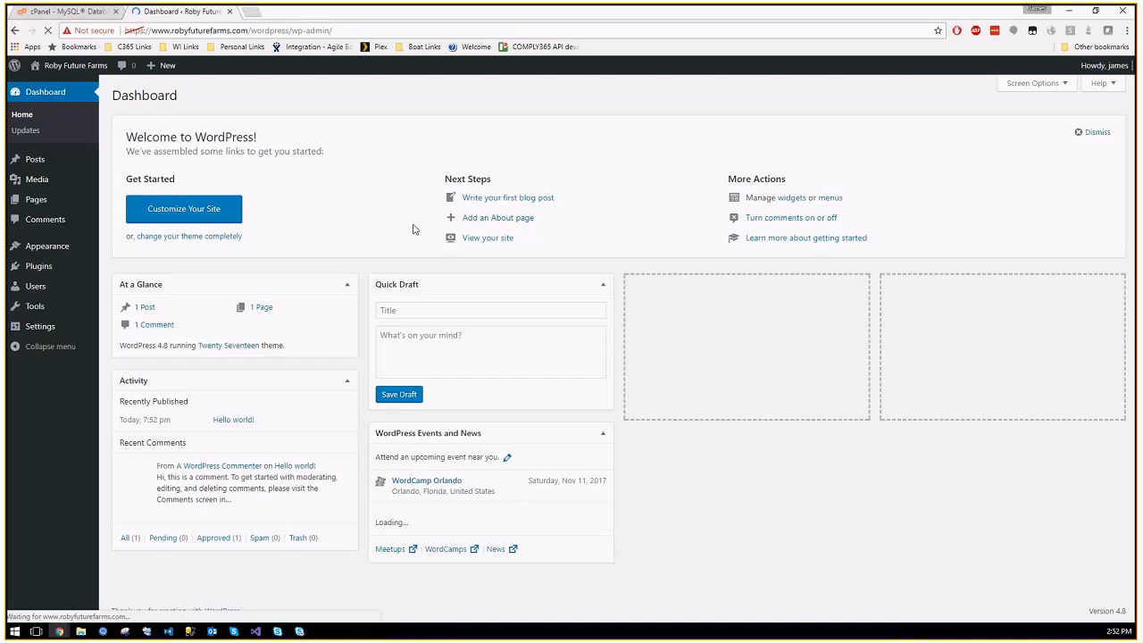
Step: Save the admin login to the password manager and start a new user with its username and e-mail
click(1092, 148)
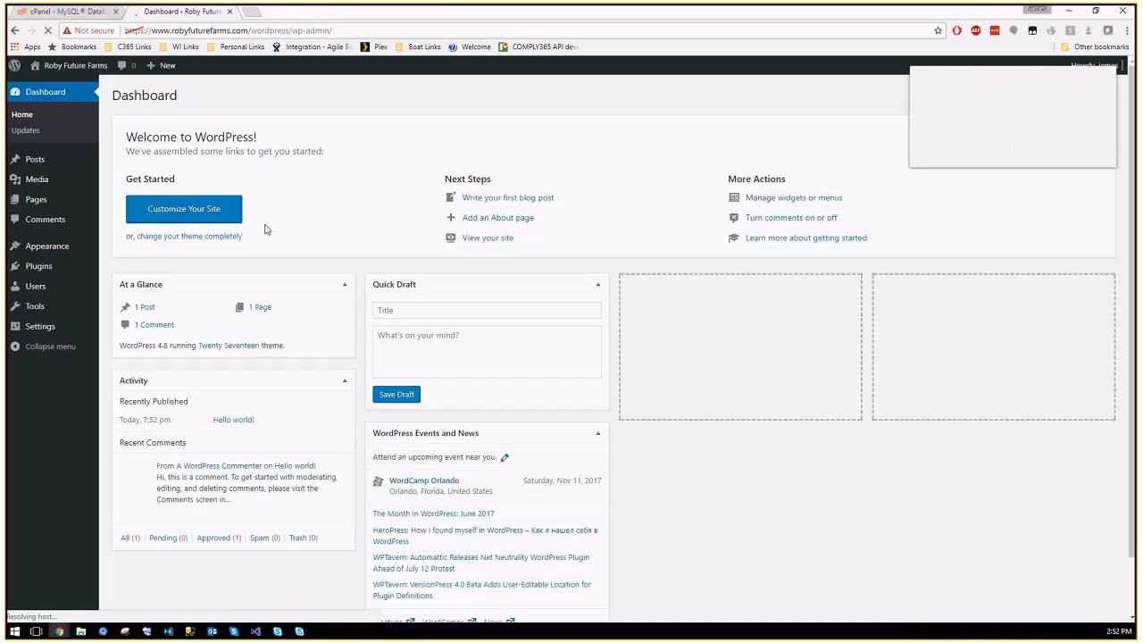
click(36, 287)
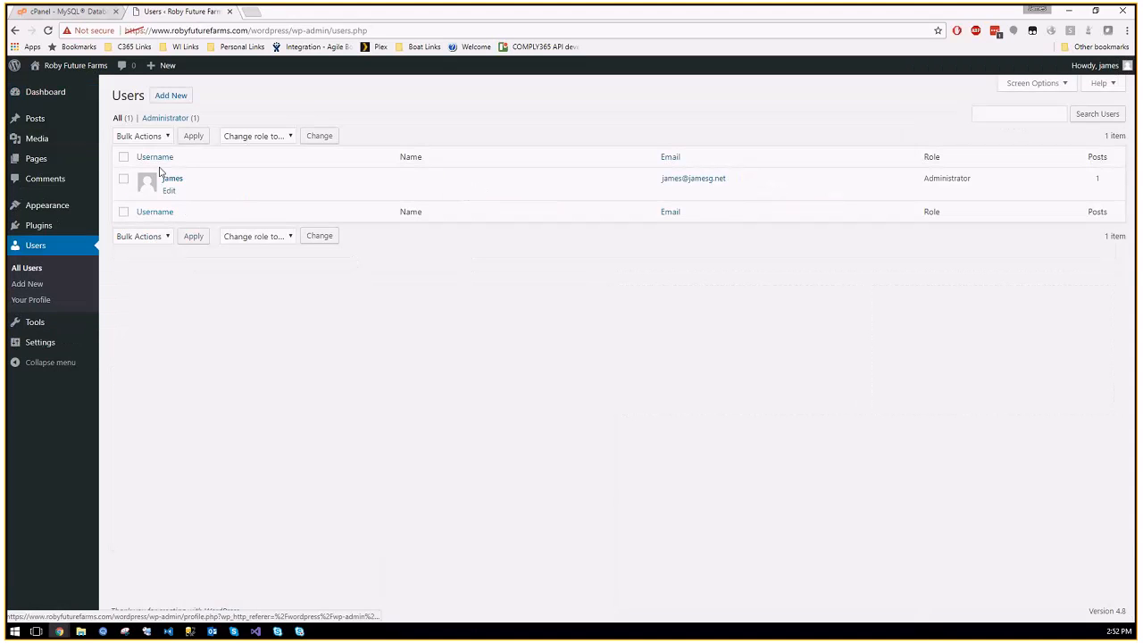
click(170, 95)
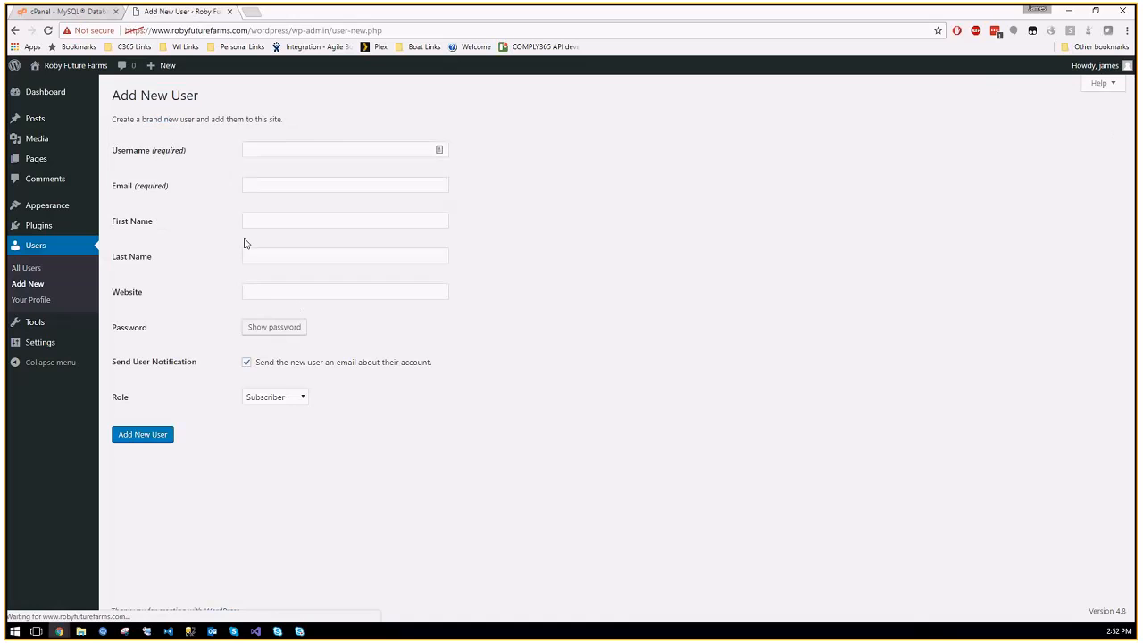
click(272, 149)
text(ryan)
key(Tab)
Step: Enter the new user's first name, last name and website, then create the account as Administrator
key(Tab)
key(Tab)
key(Tab)
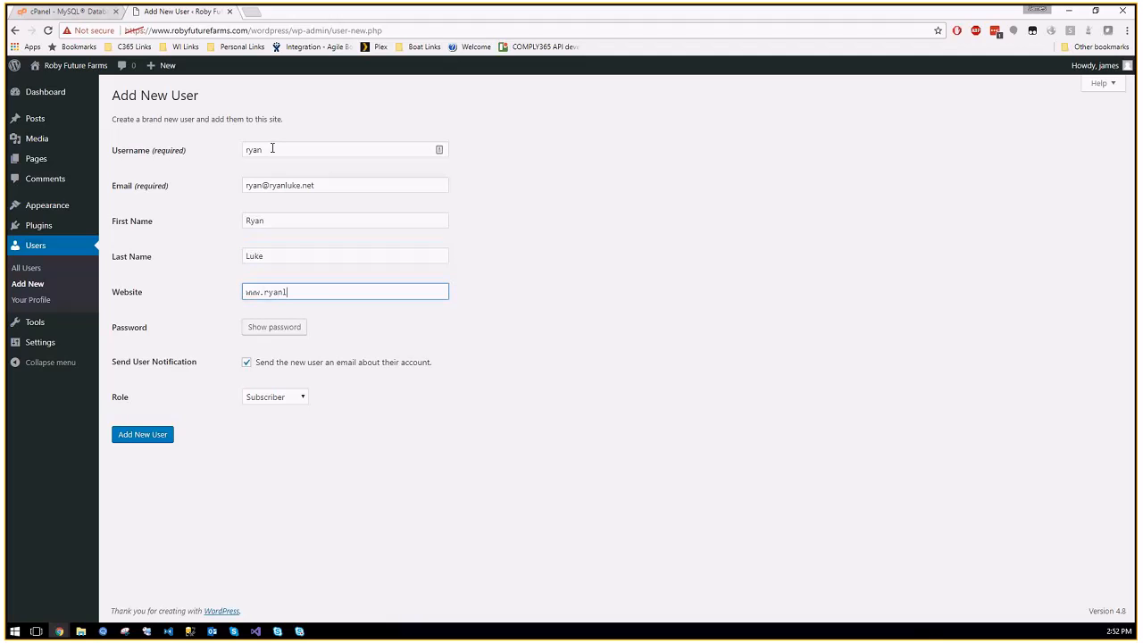
click(284, 396)
click(272, 459)
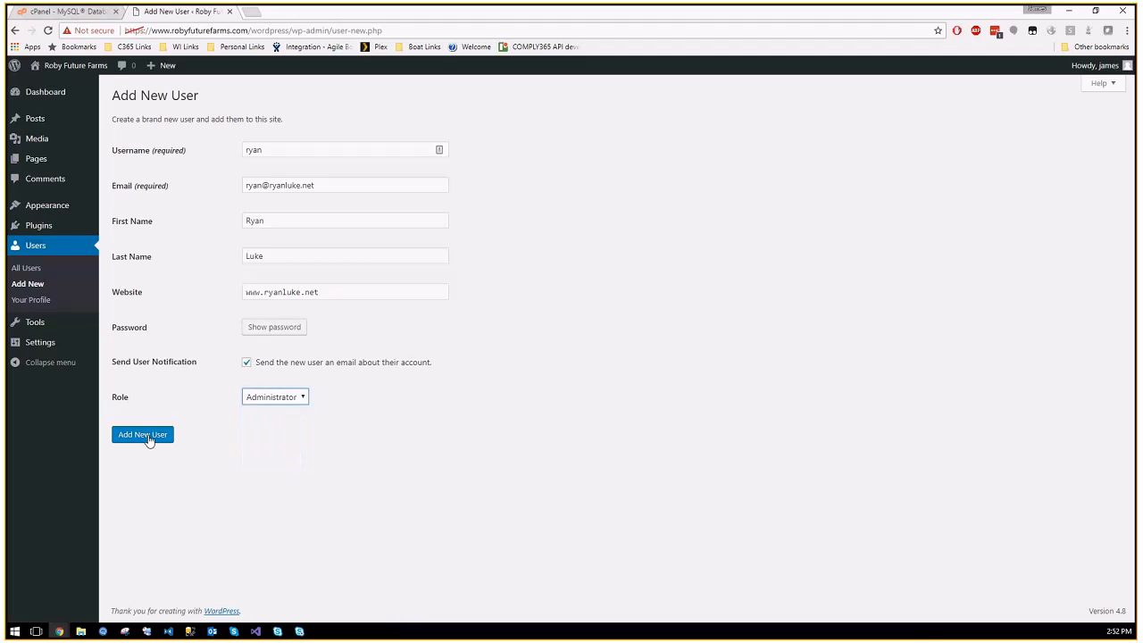
click(148, 437)
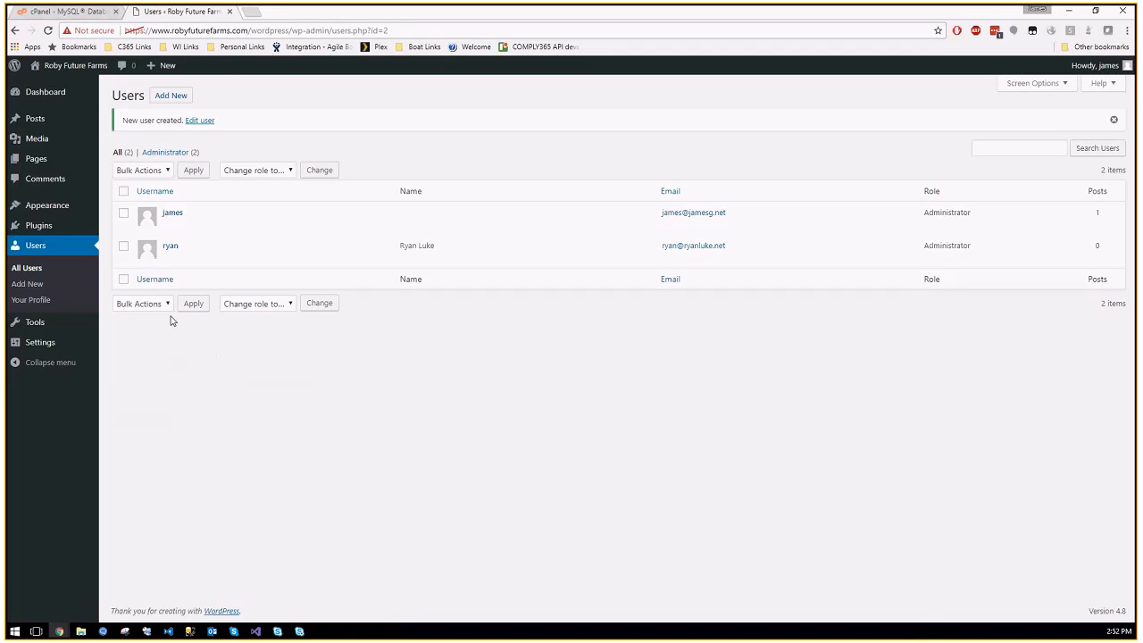
mouse_move(47, 348)
drag(150, 30, 293, 30)
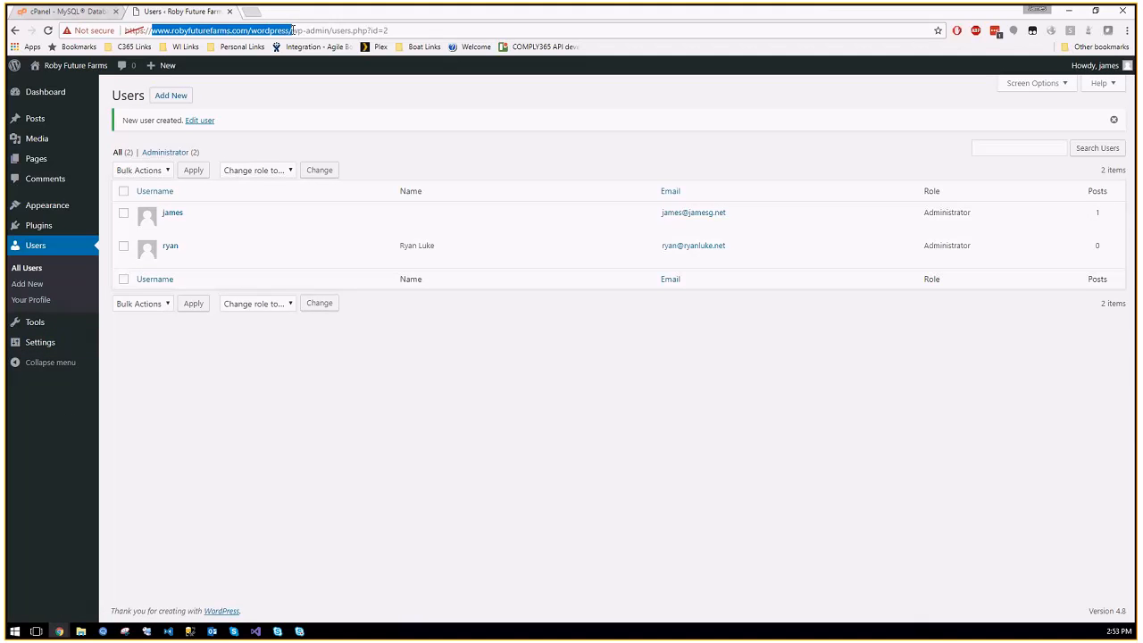
click(39, 342)
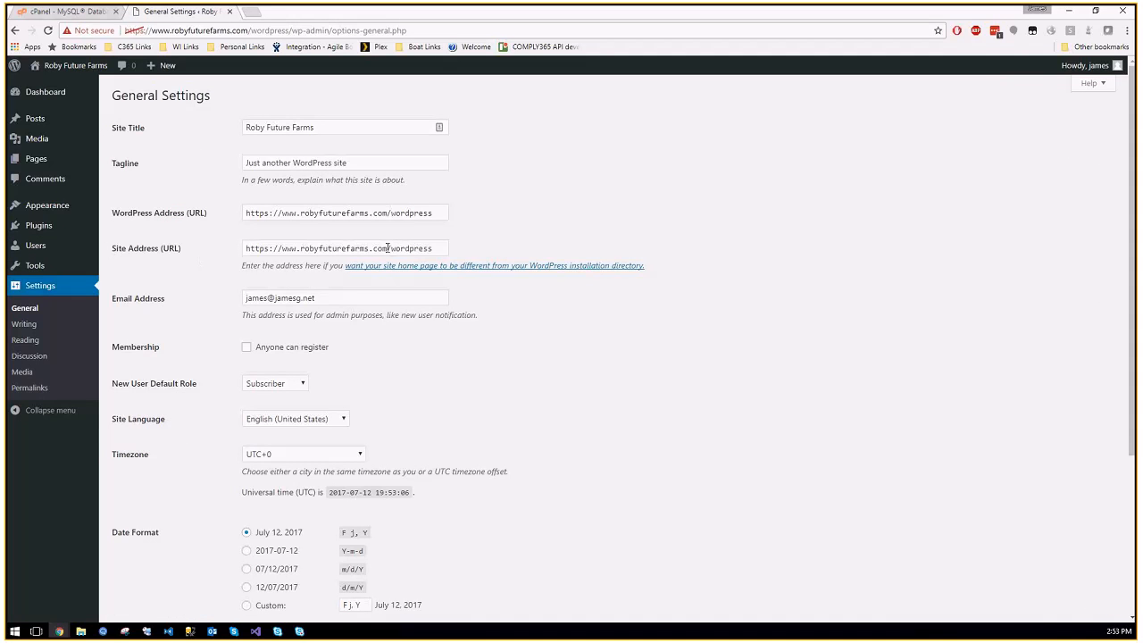
drag(388, 251, 523, 245)
key(BackSpace)
click(580, 203)
scroll(572, 233, down, 3)
click(132, 562)
Step: Load the copied domain in a new browser tab, which shows the missing wp-blog-header.php error
click(132, 31)
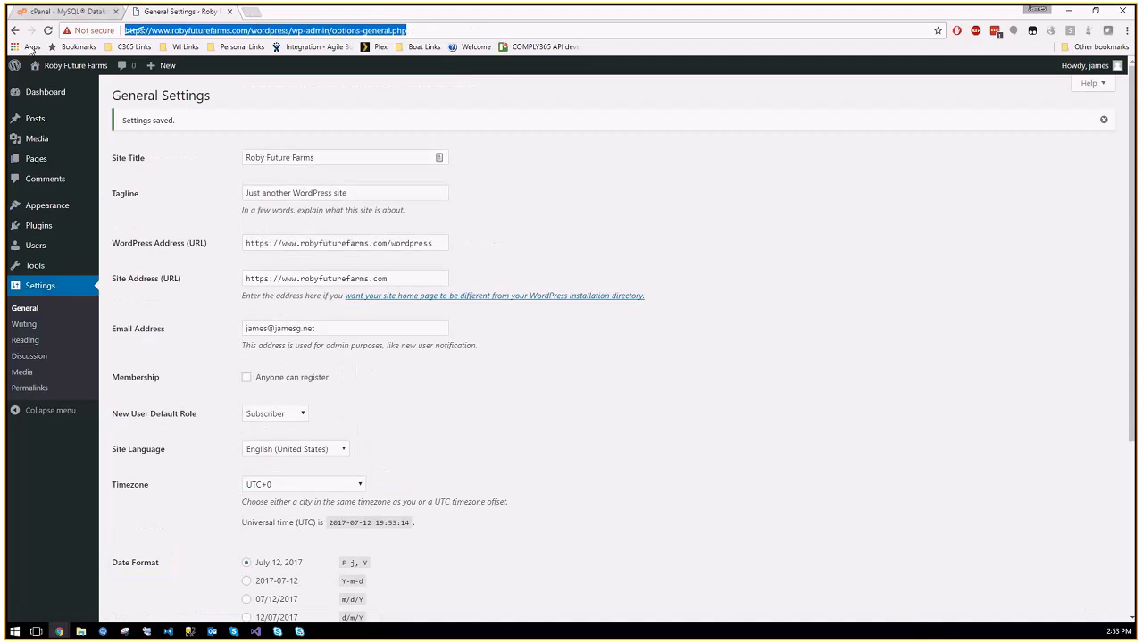
drag(248, 32, 124, 31)
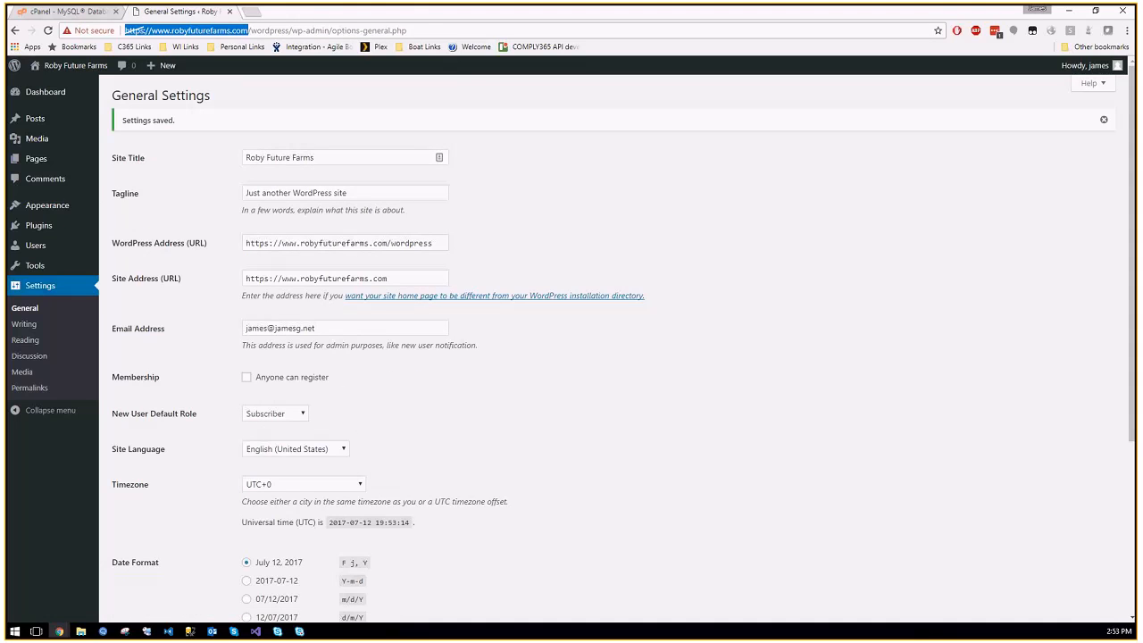
key(ctrl+c)
key(ctrl+t)
key(ctrl+v)
key(Return)
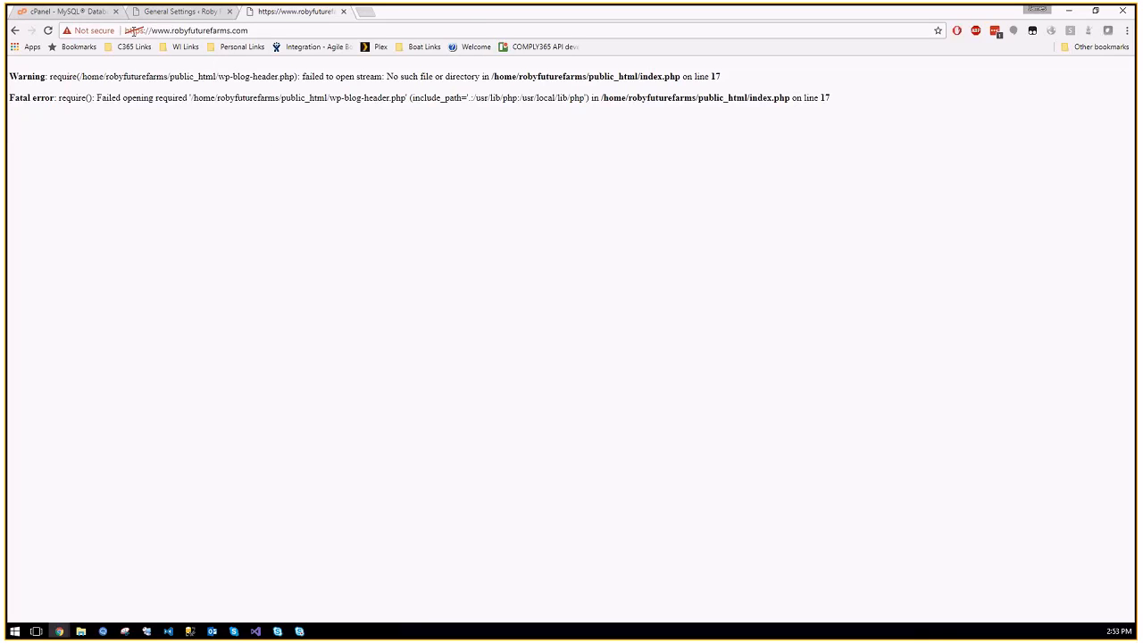
Step: Go from cPanel's databases page to File Manager and select index.php in public_html
click(79, 12)
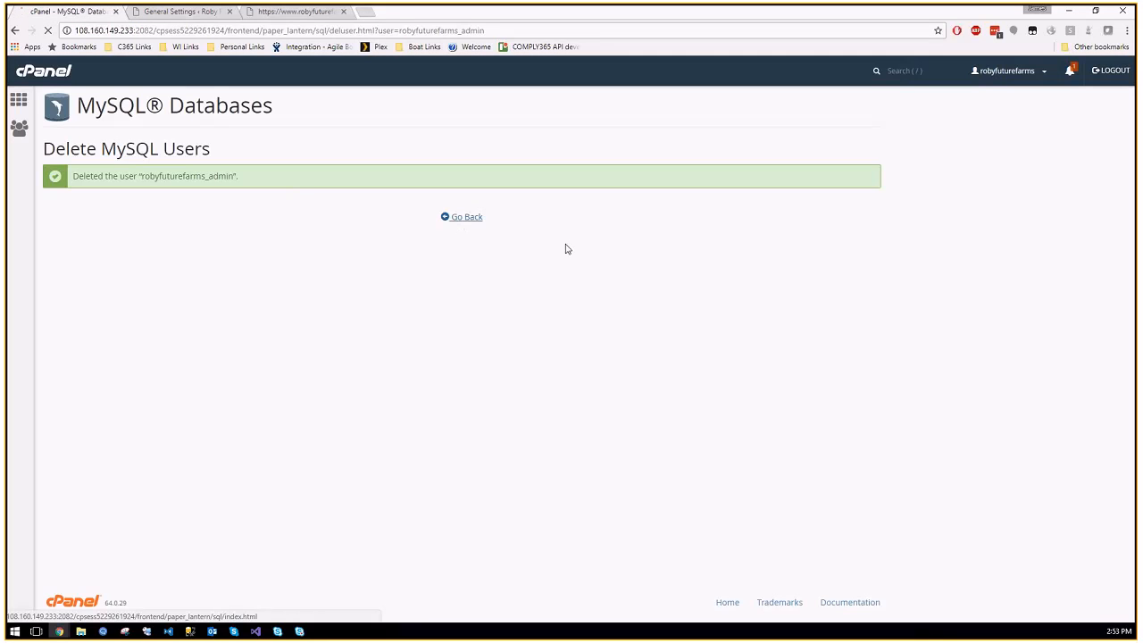
scroll(242, 242, down, 3)
click(18, 101)
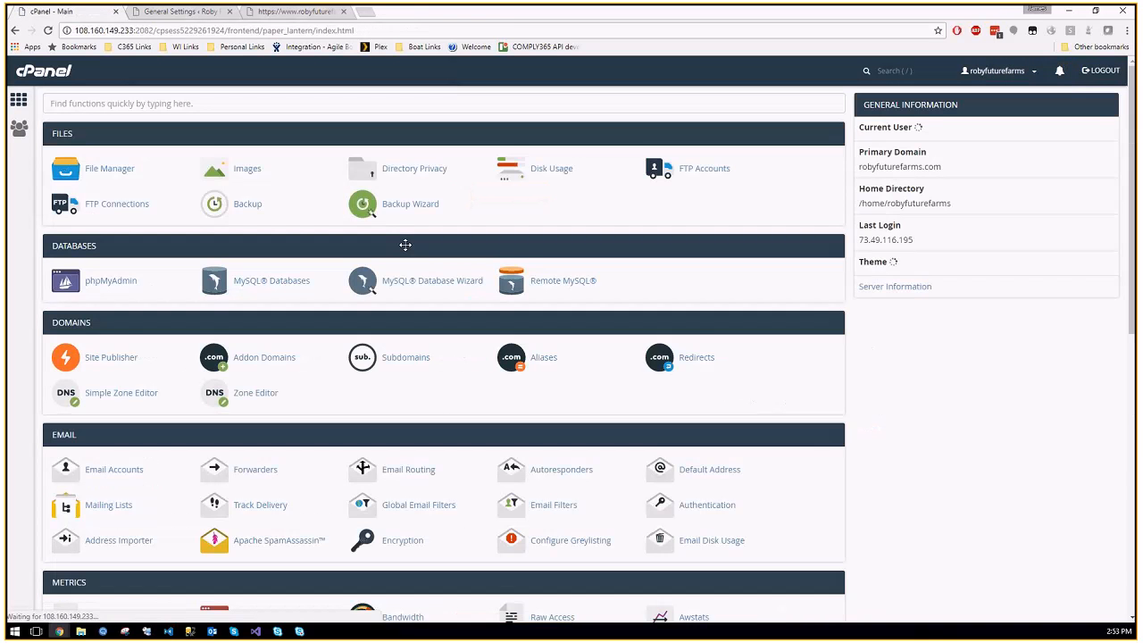
click(117, 171)
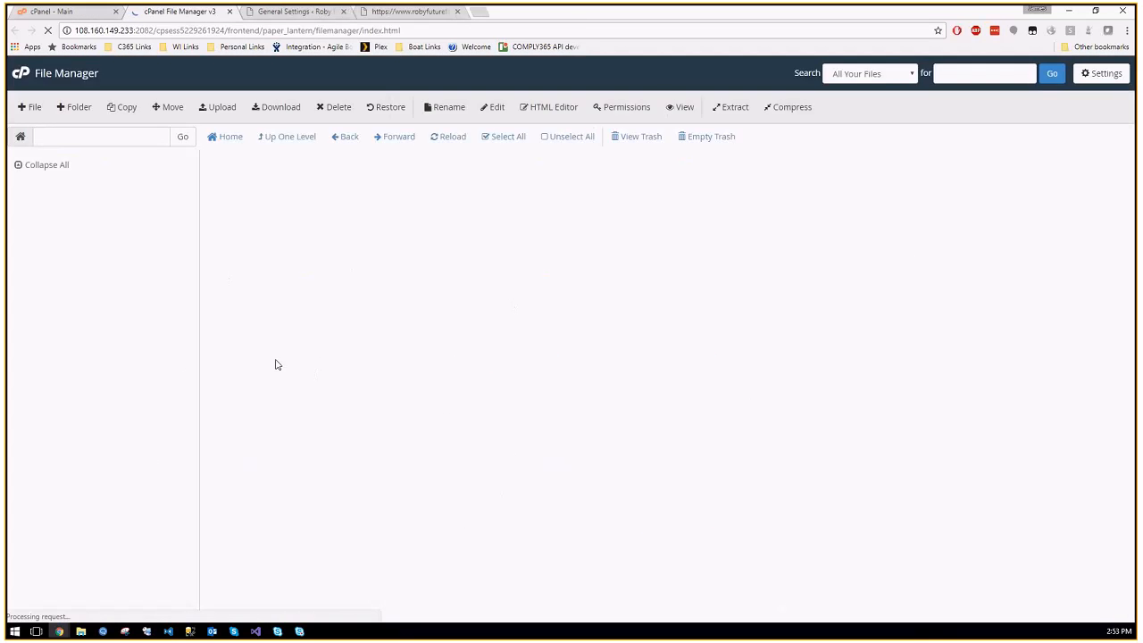
double_click(270, 243)
click(225, 211)
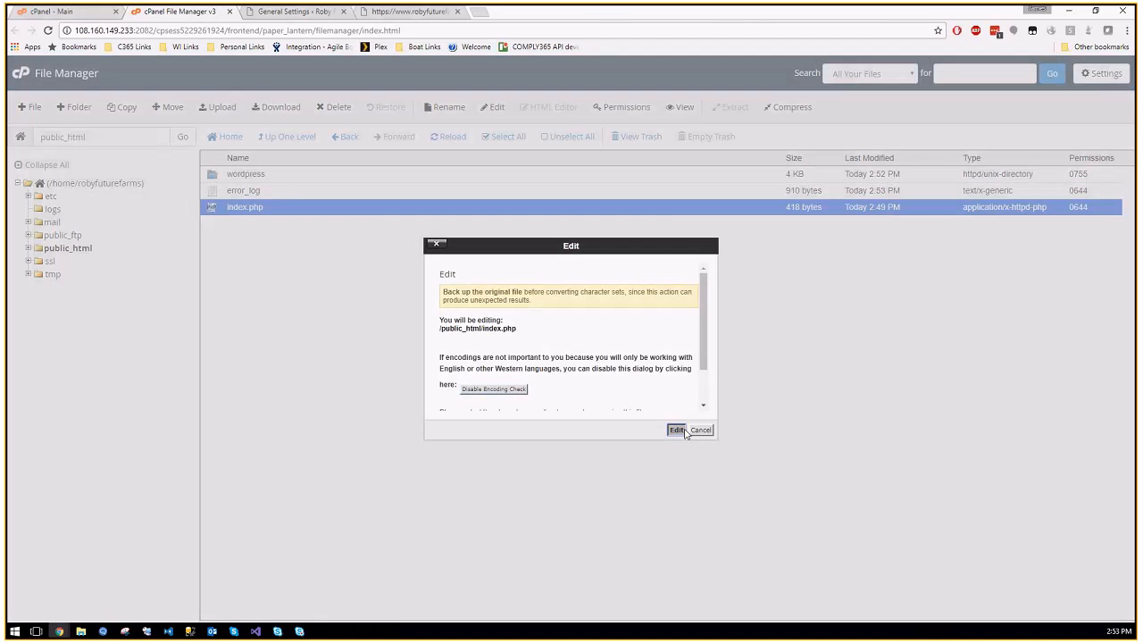
Step: Change line 17 of index.php to require the wordpress folder's wp-blog-header.php, save, and reload the homepage
click(676, 431)
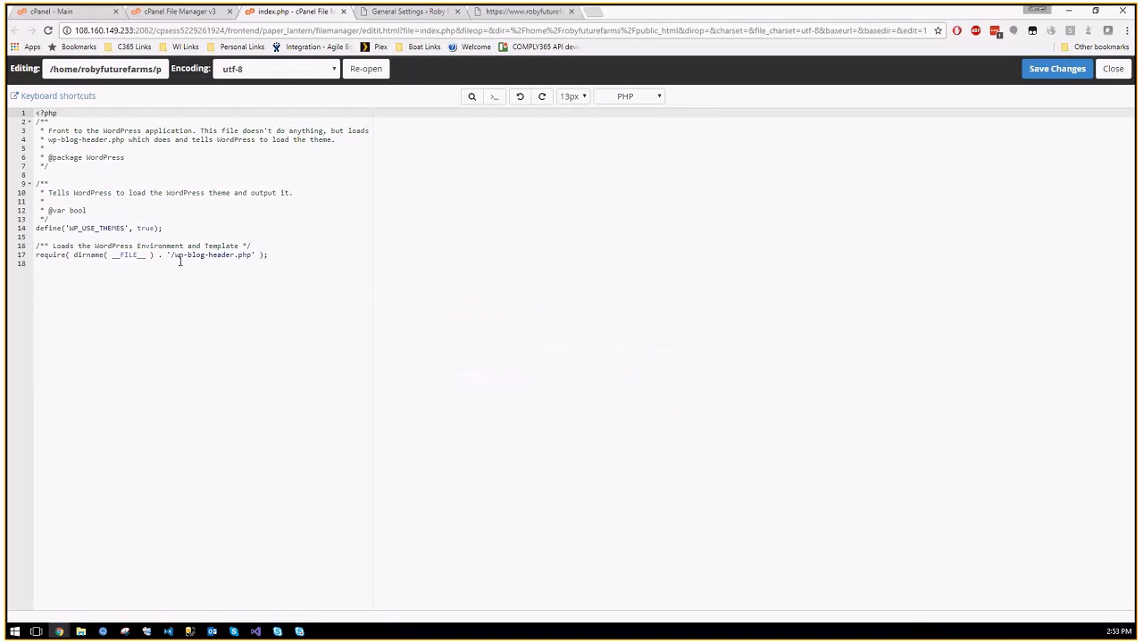
drag(35, 255, 173, 256)
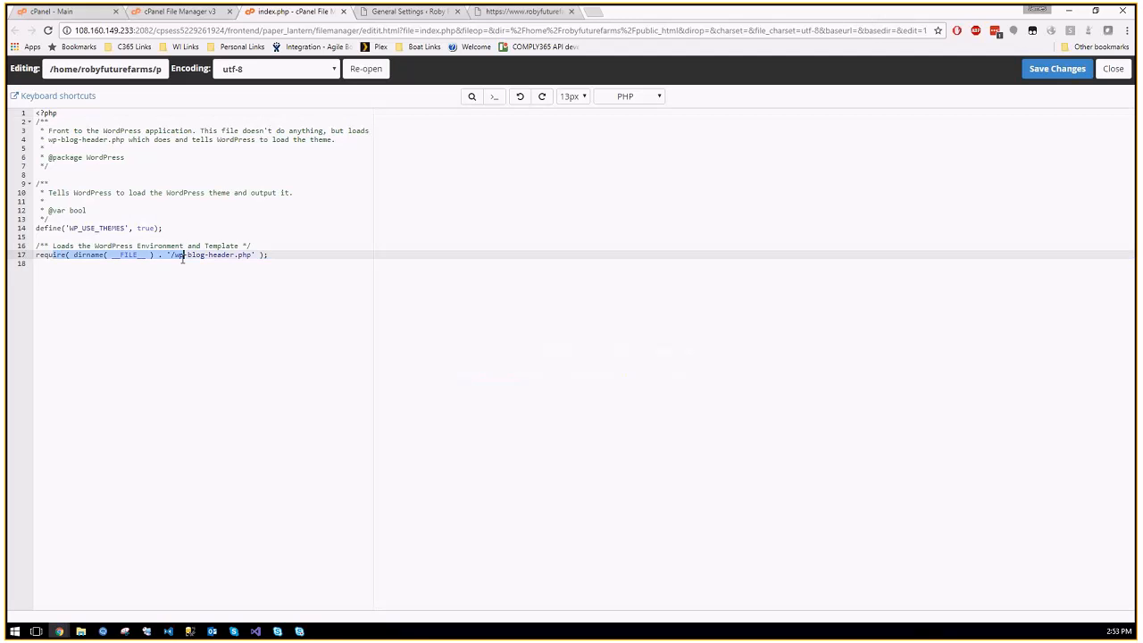
click(176, 257)
text(wordprs)
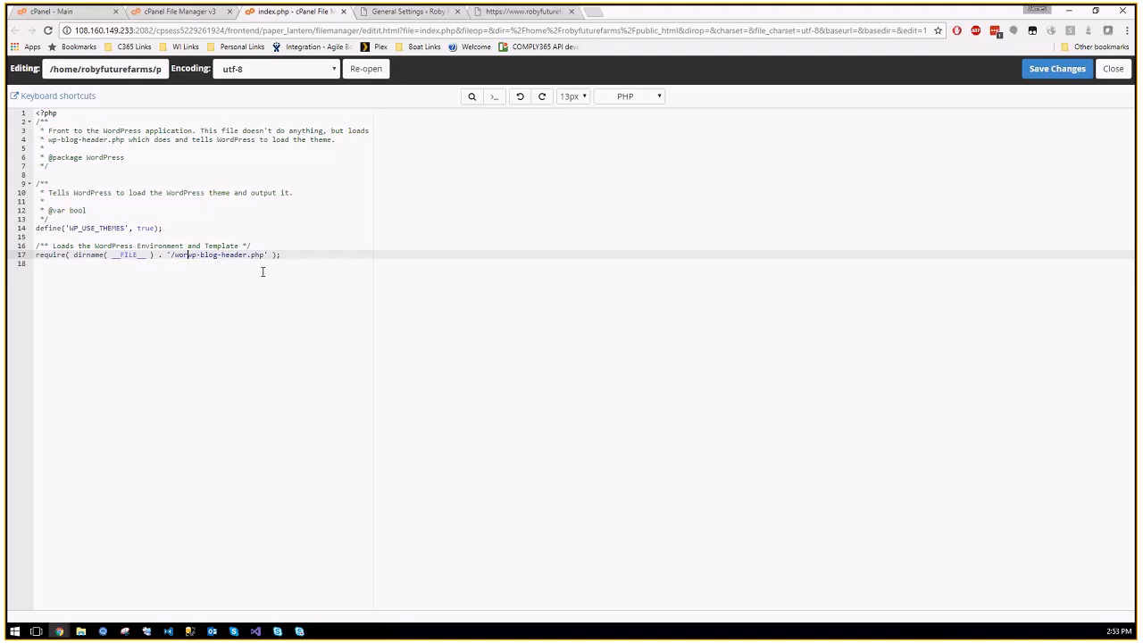
text(ss/)
click(1059, 70)
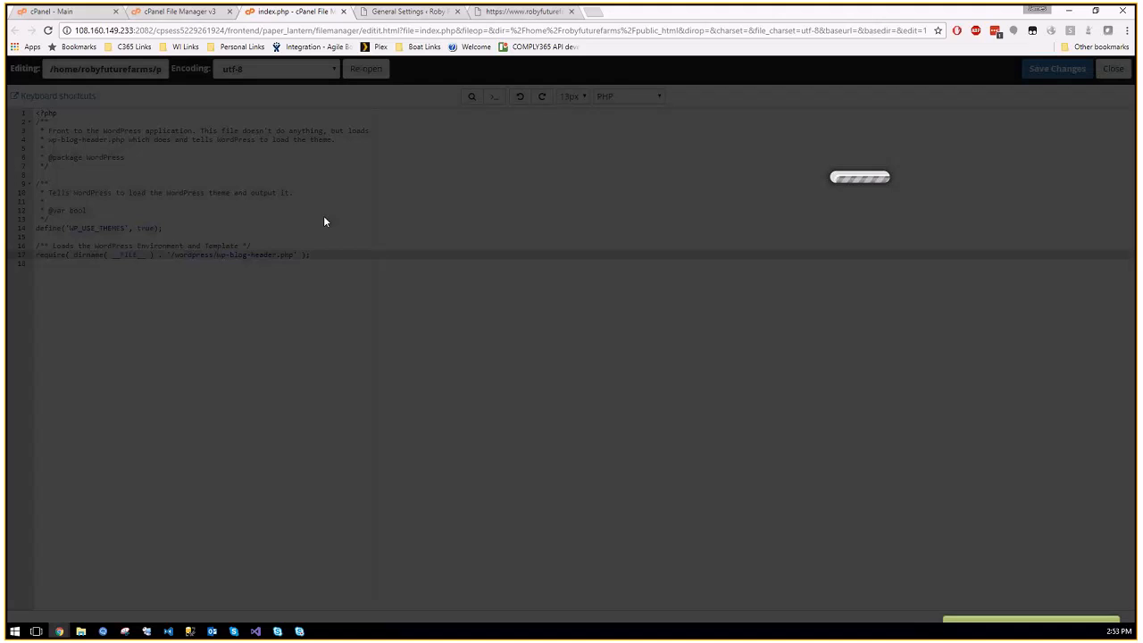
click(497, 15)
key(F5)
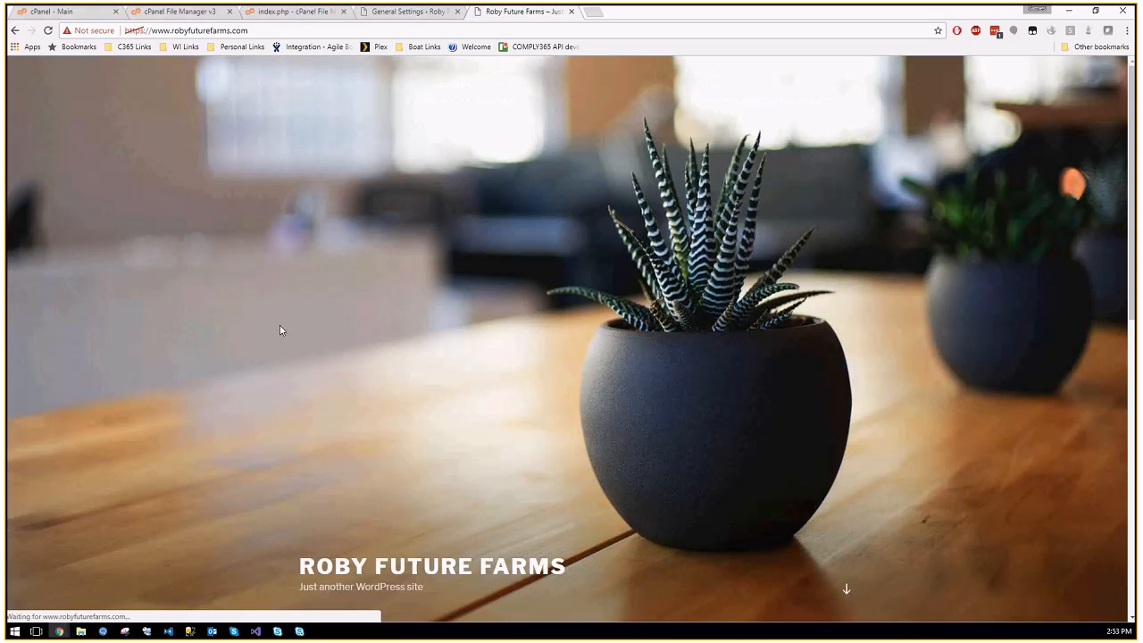